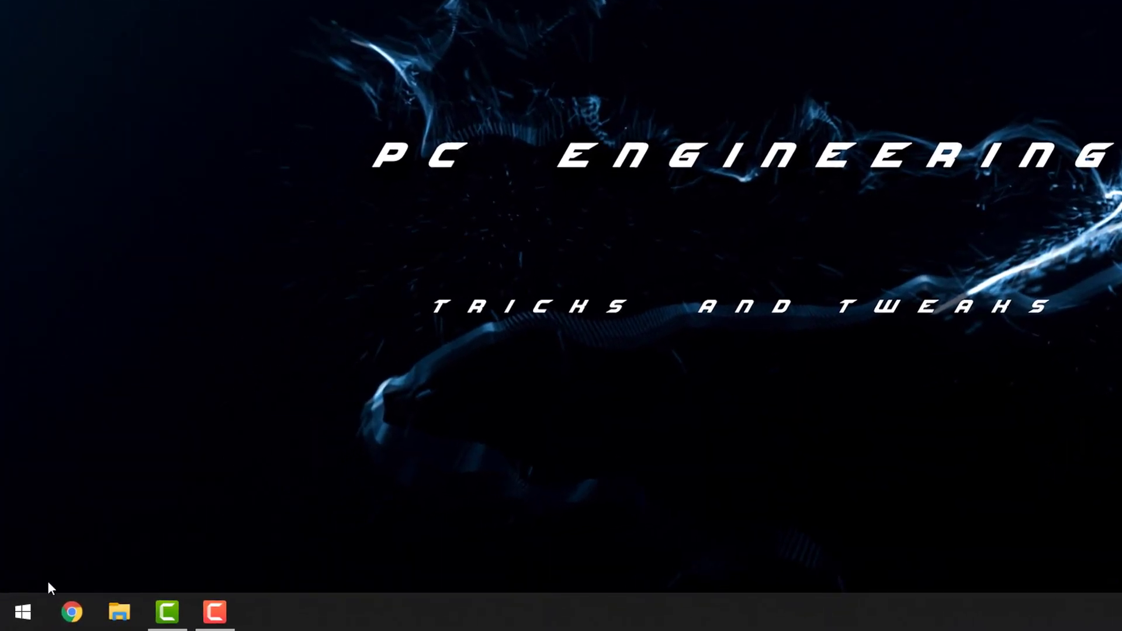
Search 'startup' to view the Startup Apps settings page, then minimize Settings.
left_click(26, 622)
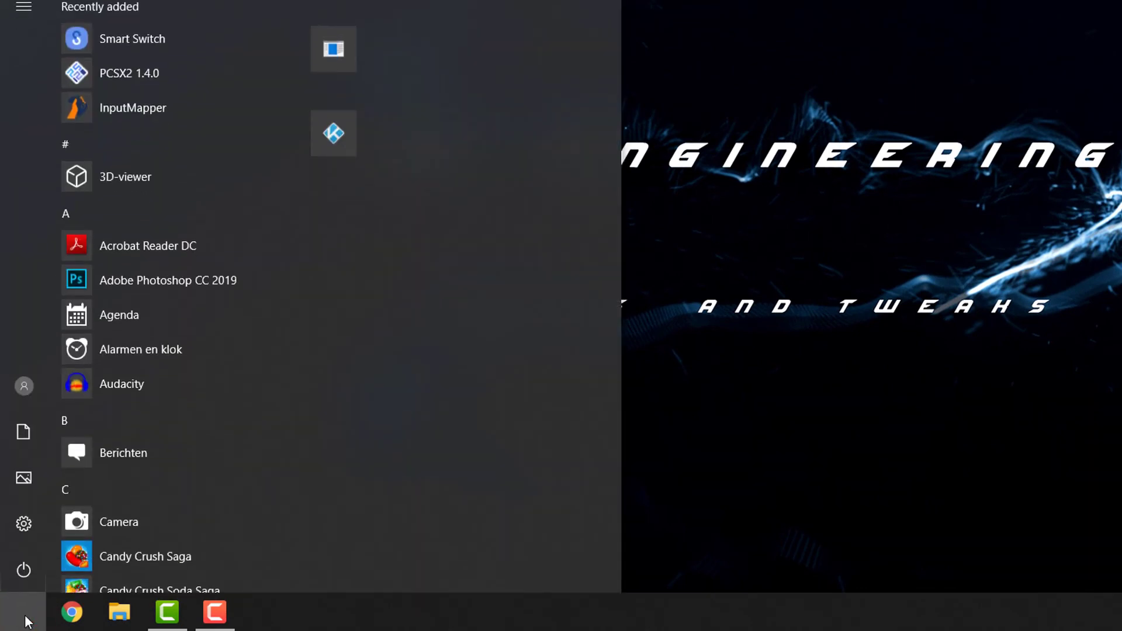
type("startup")
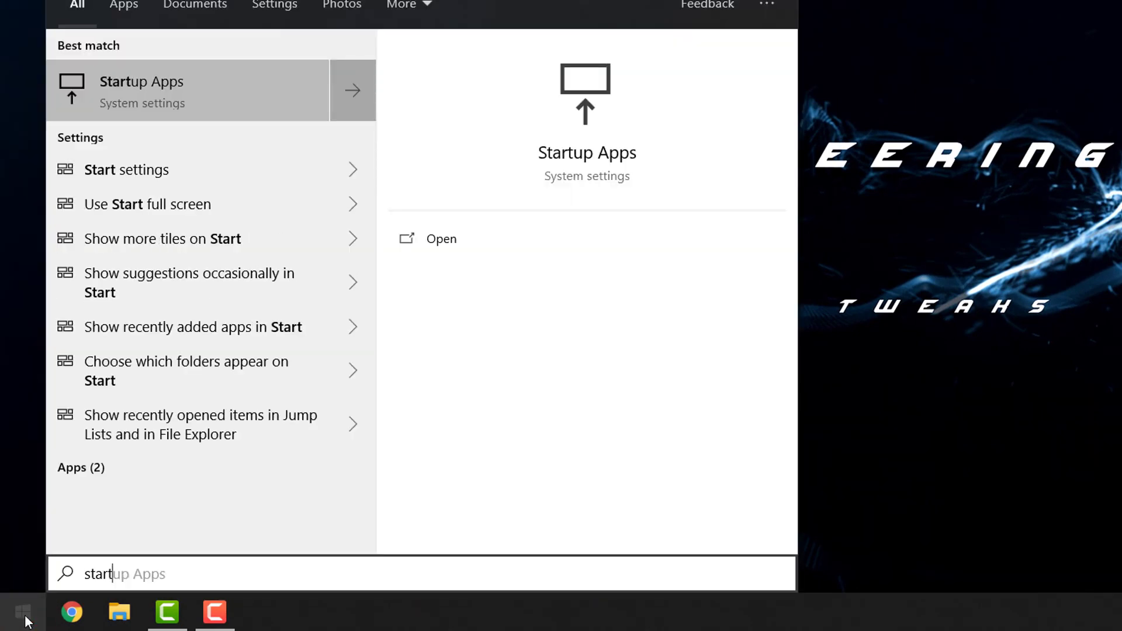
left_click(187, 85)
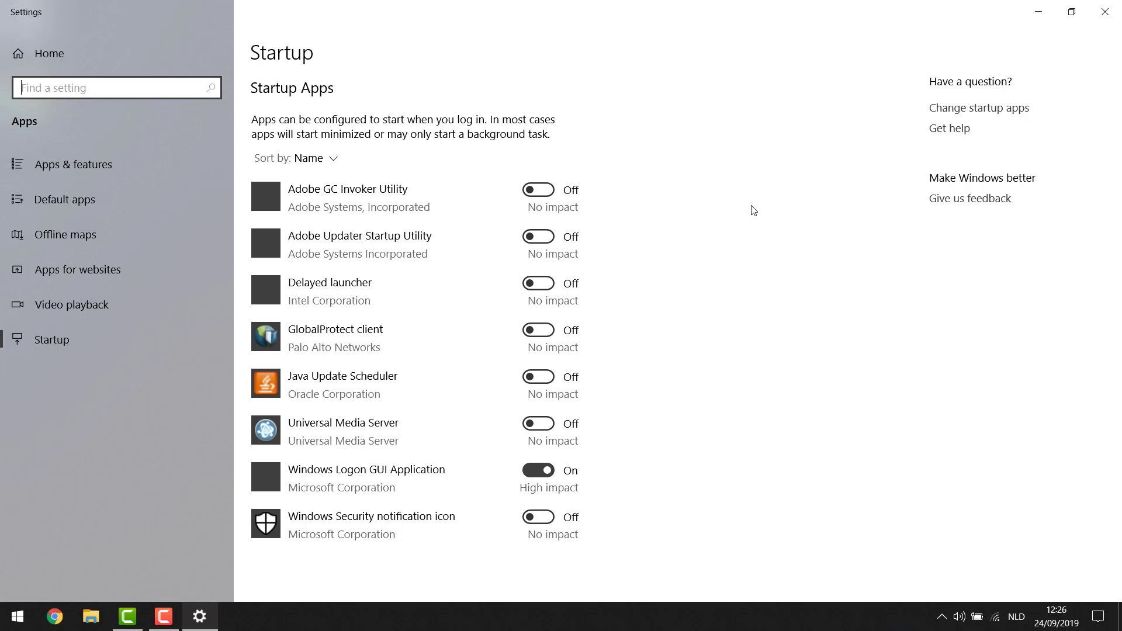
left_click(1026, 18)
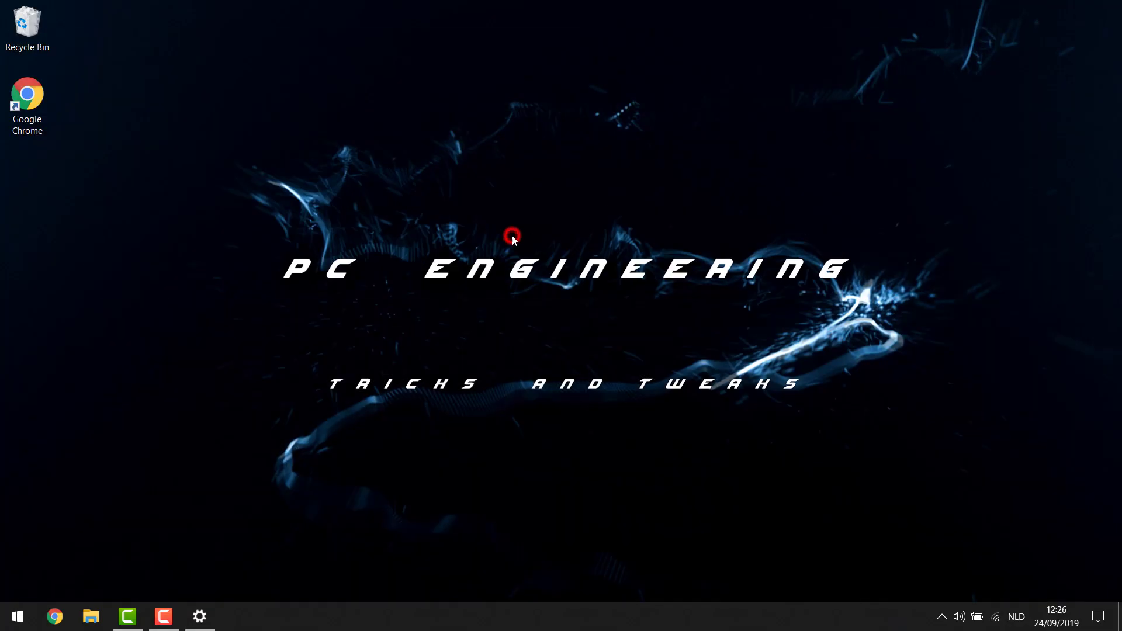
Launch Registry Editor from a 'regedit' Start search and collapse HKEY_CURRENT_USER.
left_click(22, 615)
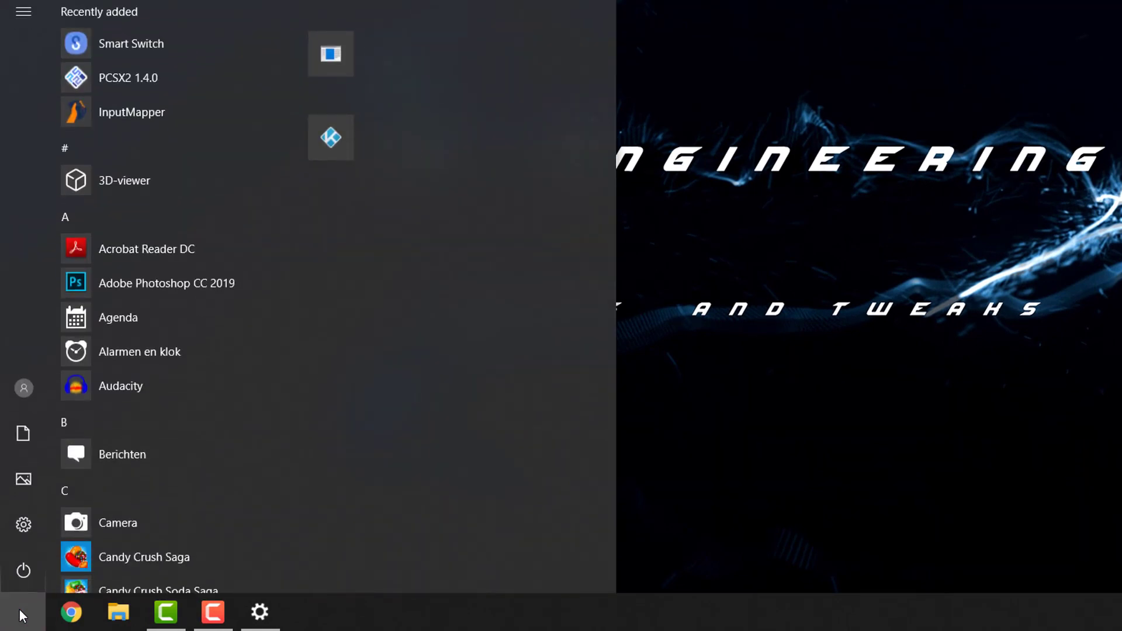
type("regedit")
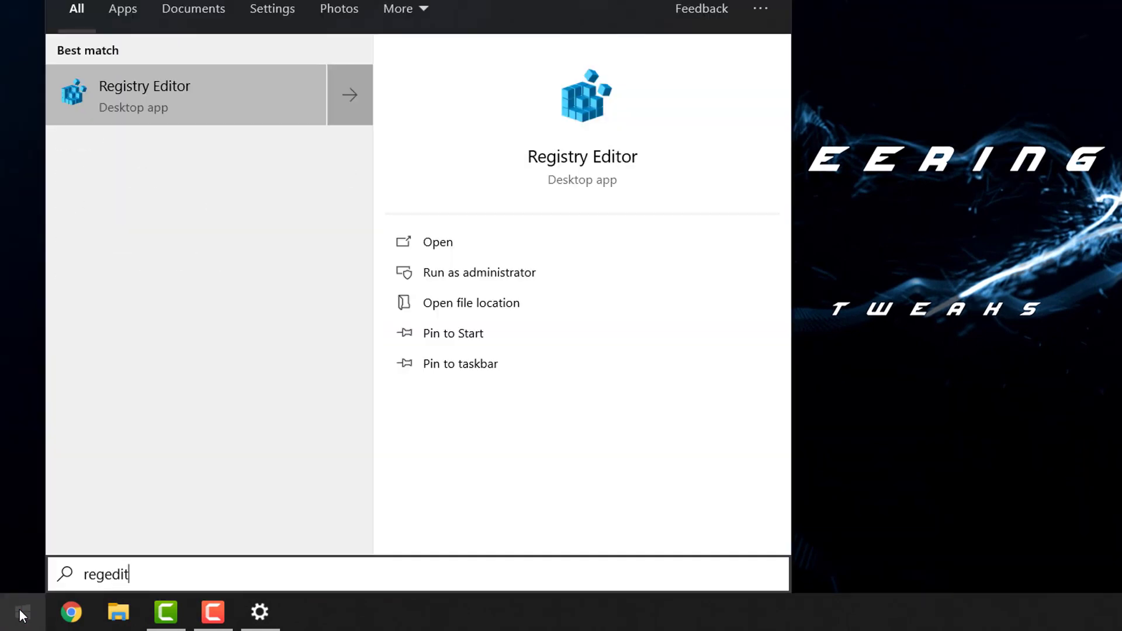
left_click(174, 97)
left_click(65, 125)
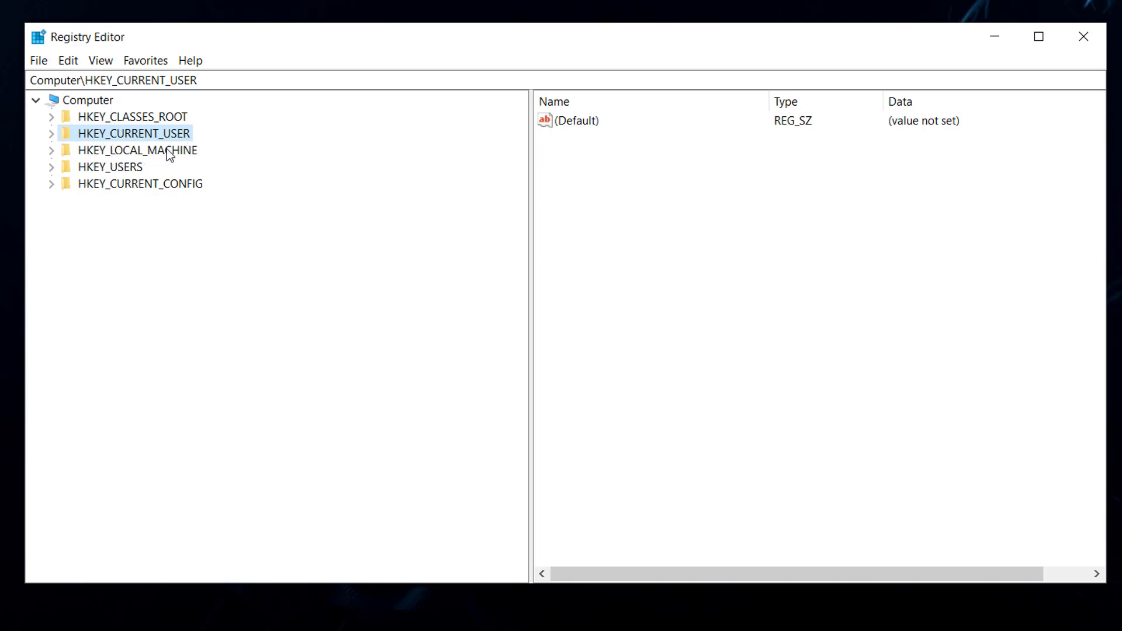
Expand HKEY_CURRENT_USER, then Software, then Microsoft in the registry tree.
left_click(52, 134)
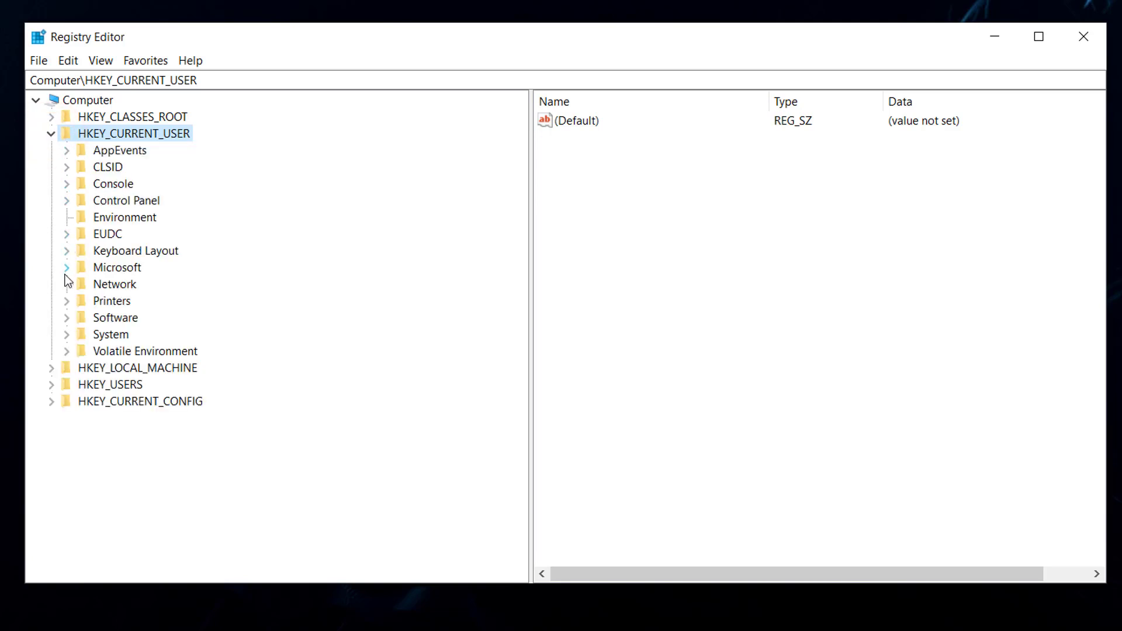
left_click(81, 320)
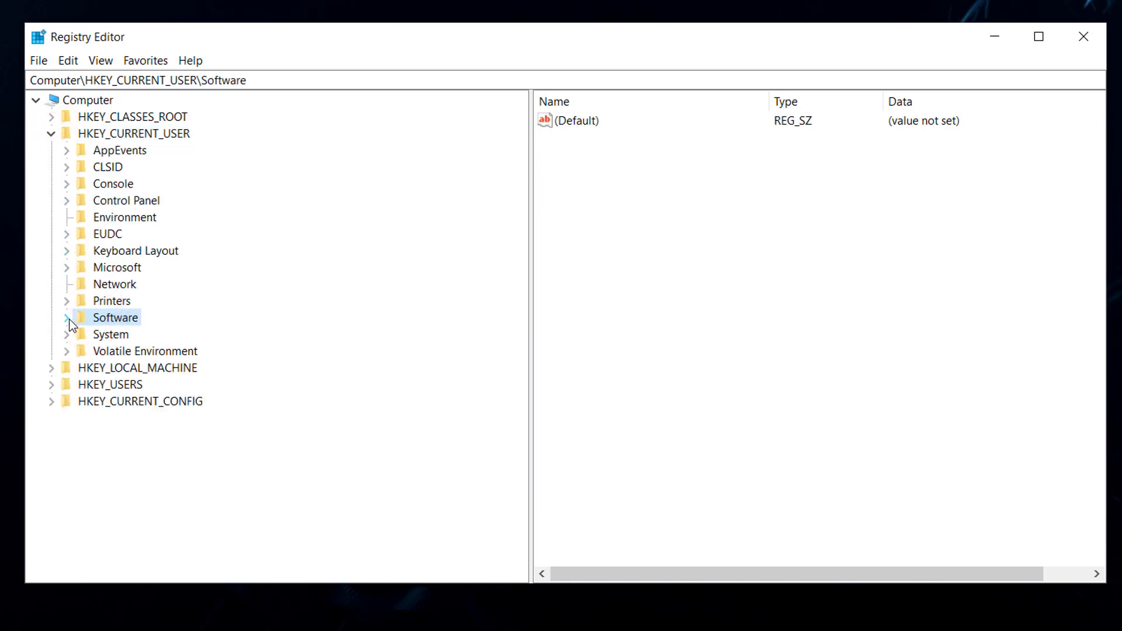
left_click(67, 319)
scroll(120, 318, "down", 4)
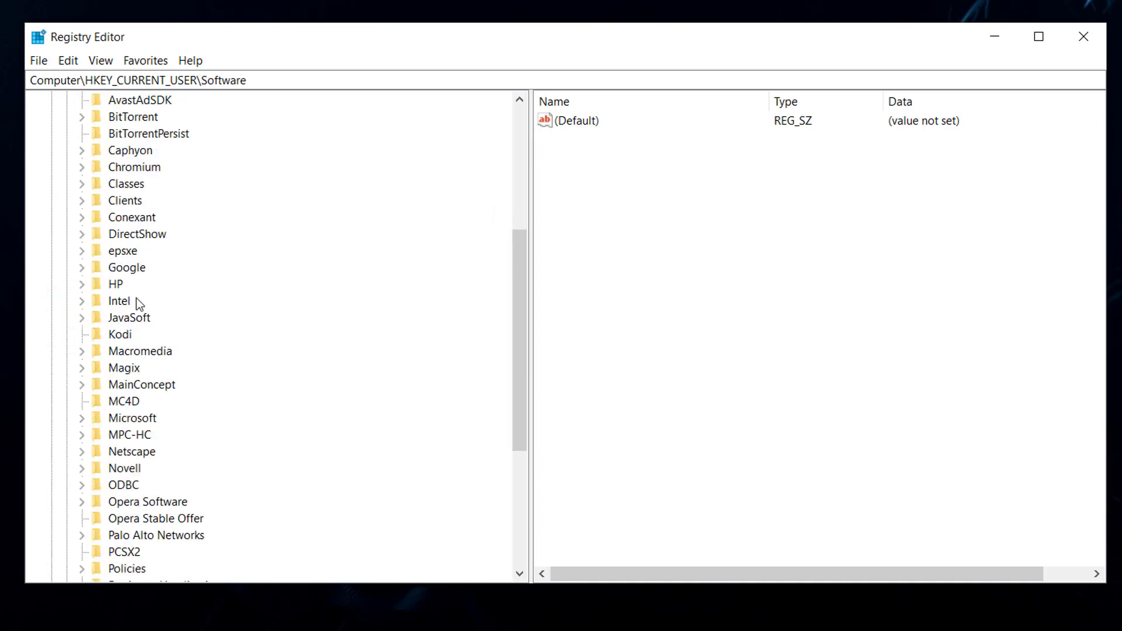
scroll(134, 308, "down", 1)
left_click(129, 217)
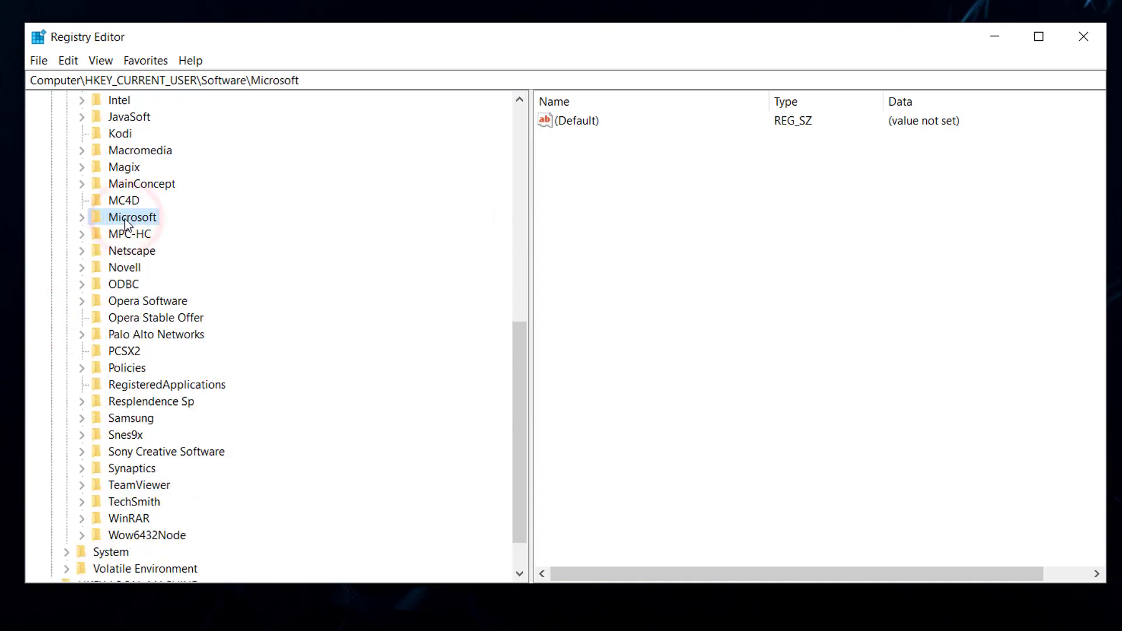
left_click(82, 218)
scroll(156, 253, "down", 7)
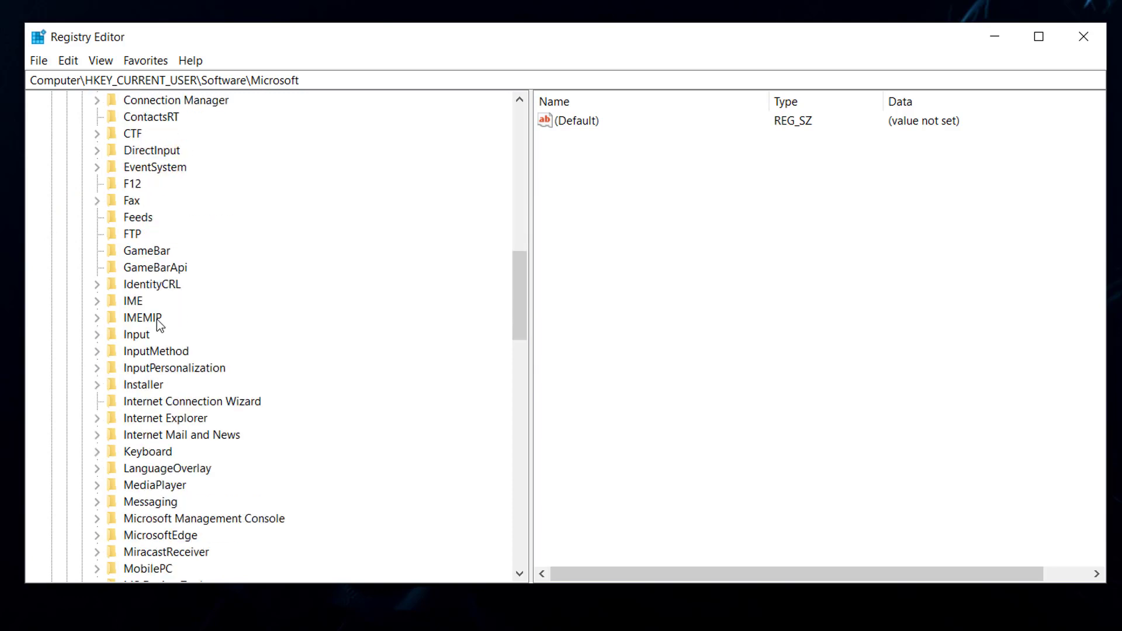
scroll(159, 319, "down", 15)
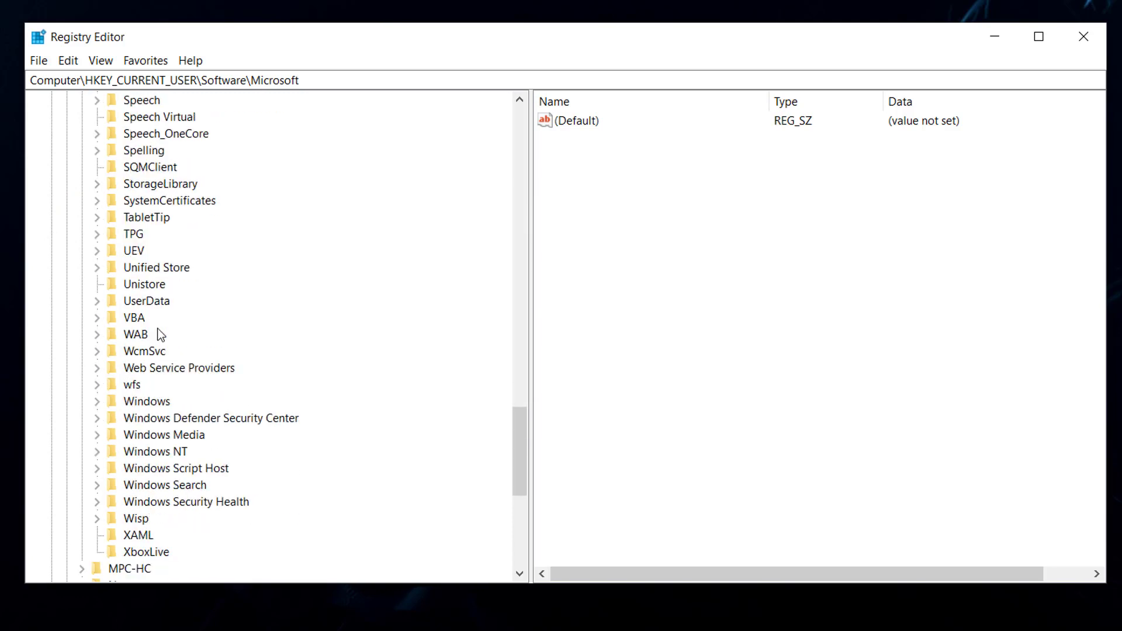
Expand Windows > CurrentVersion and select the Run key holding only (Default).
left_click(125, 351)
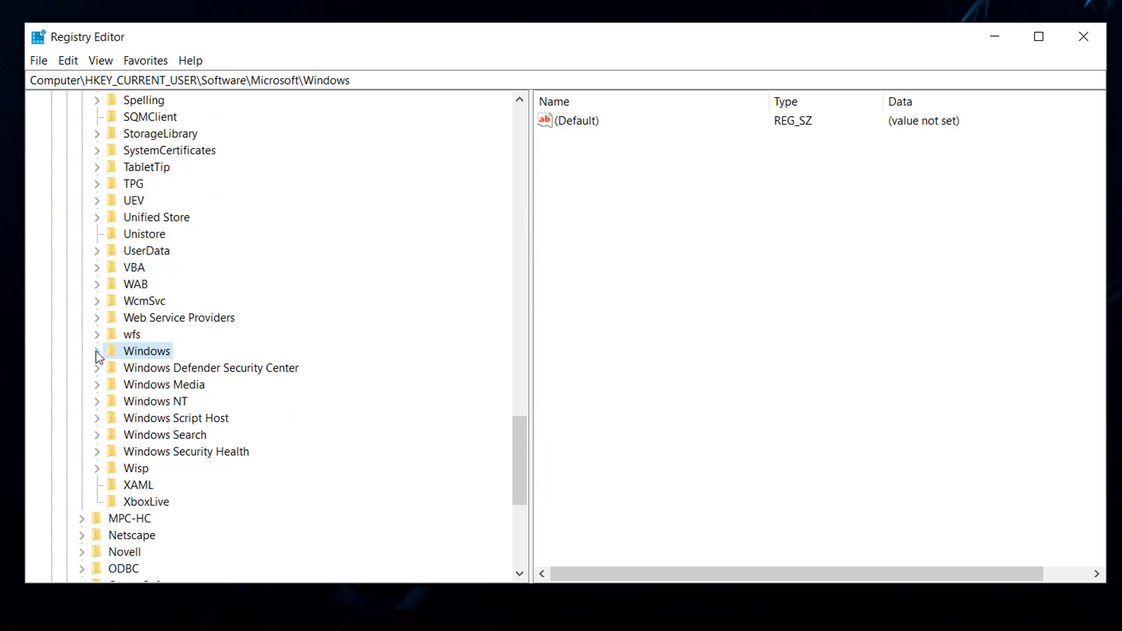
left_click(96, 352)
left_click(123, 385)
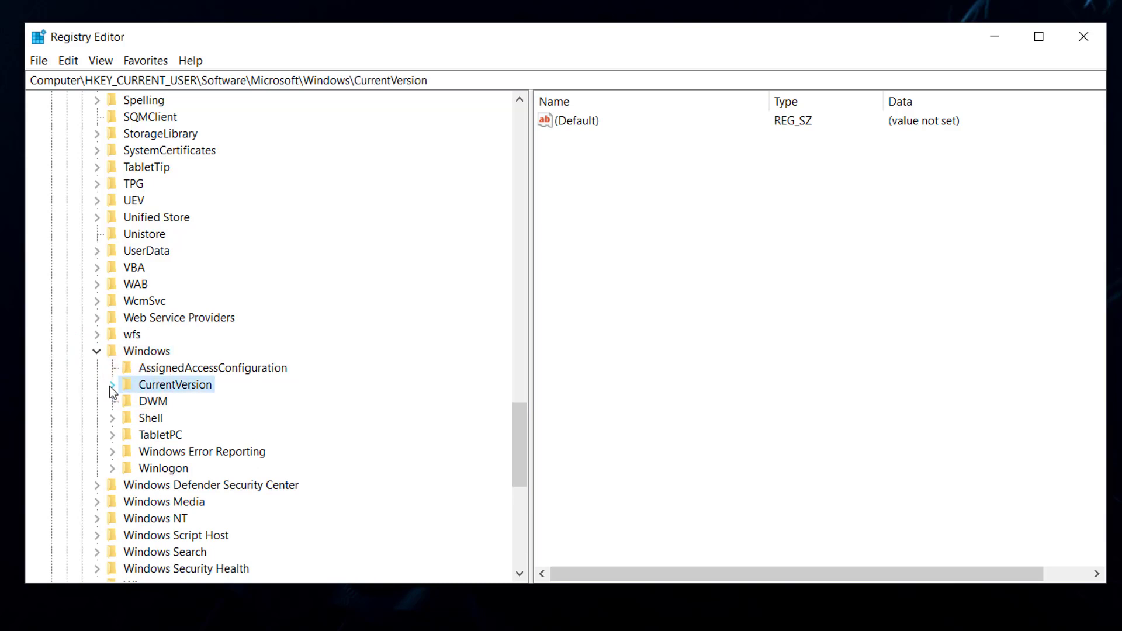
left_click(113, 385)
scroll(310, 326, "down", 13)
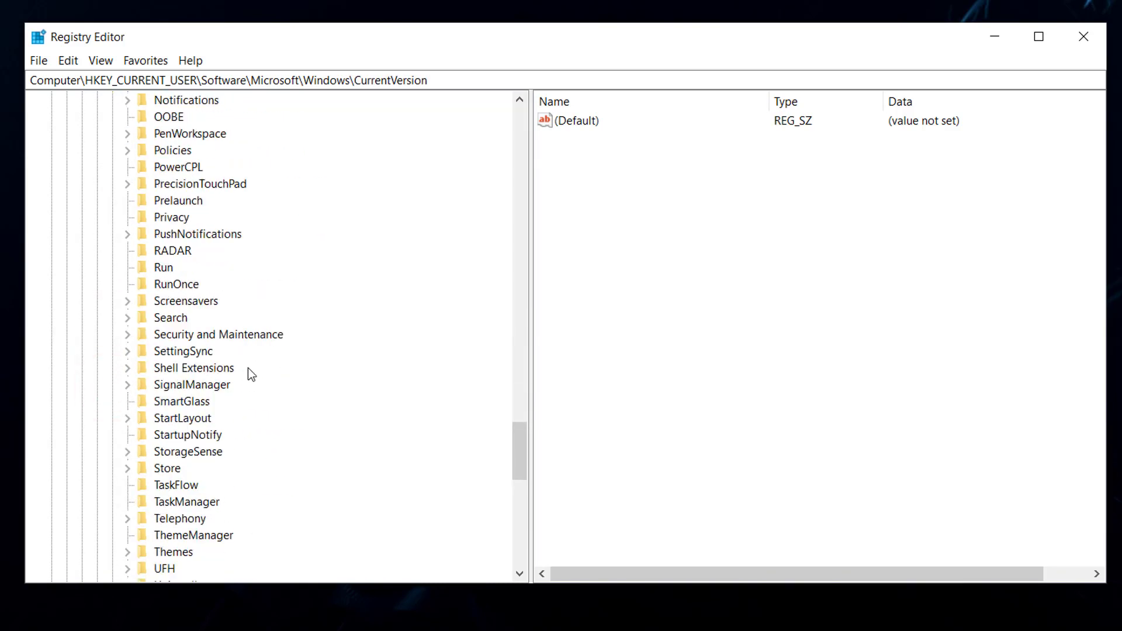
left_click(165, 269)
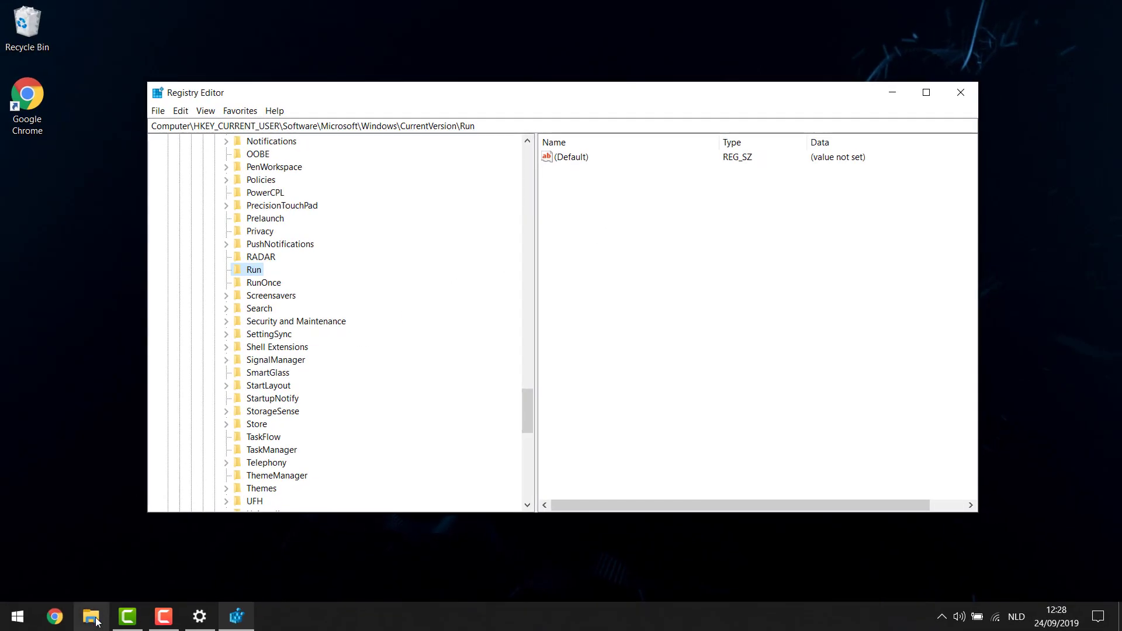
left_click(92, 617)
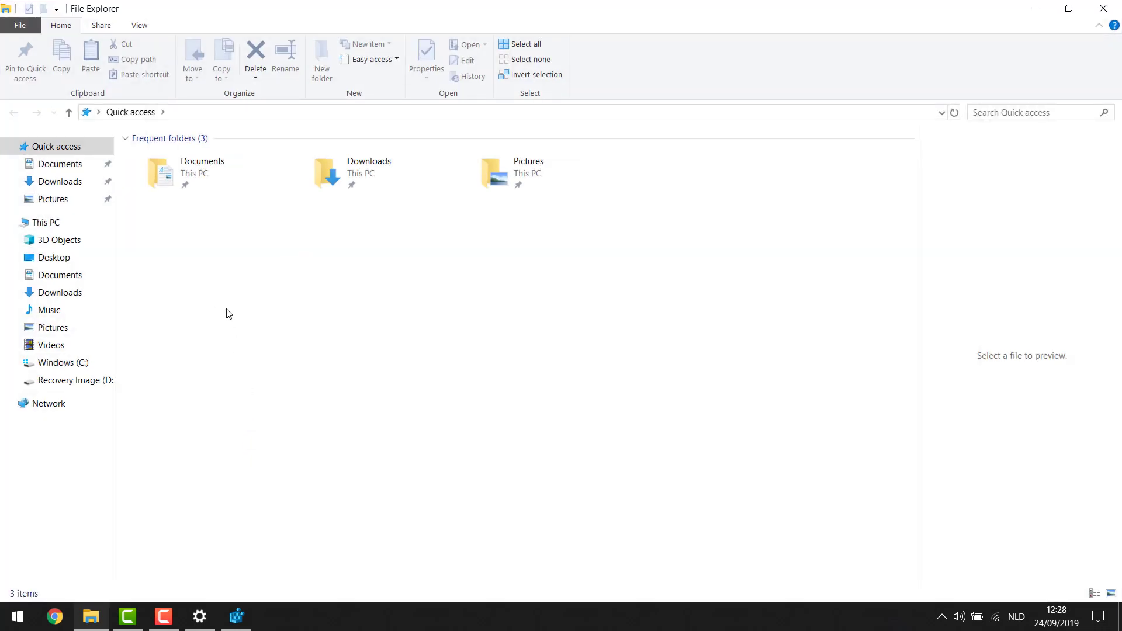
Copy the path of kodi.exe from the C:\Program Files\Kodi folder.
left_click(48, 366)
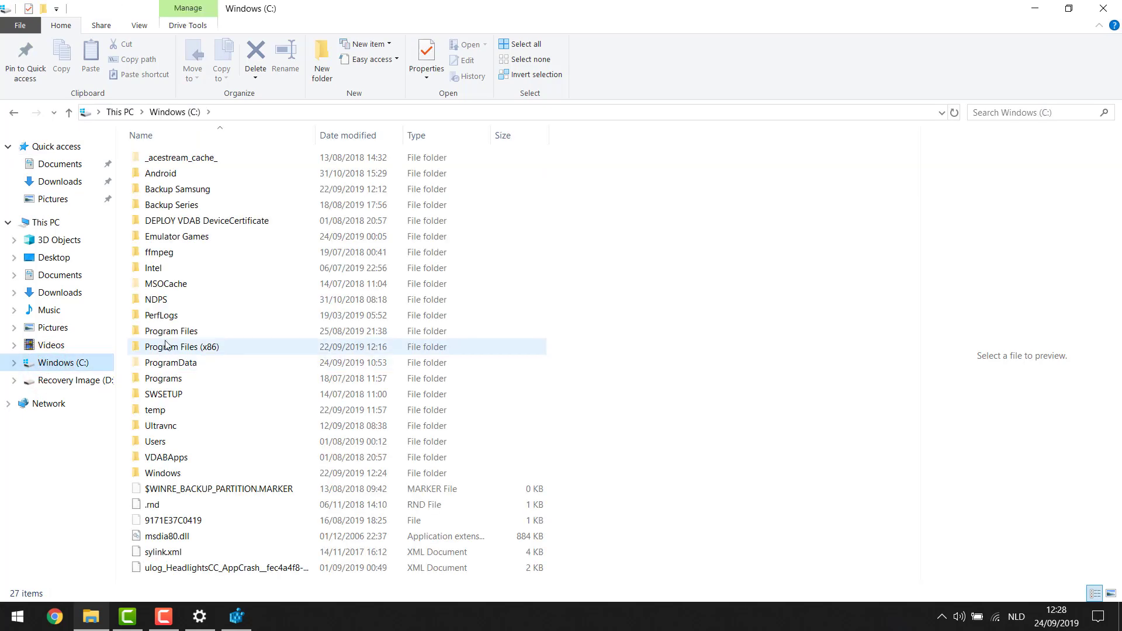
double_click(163, 331)
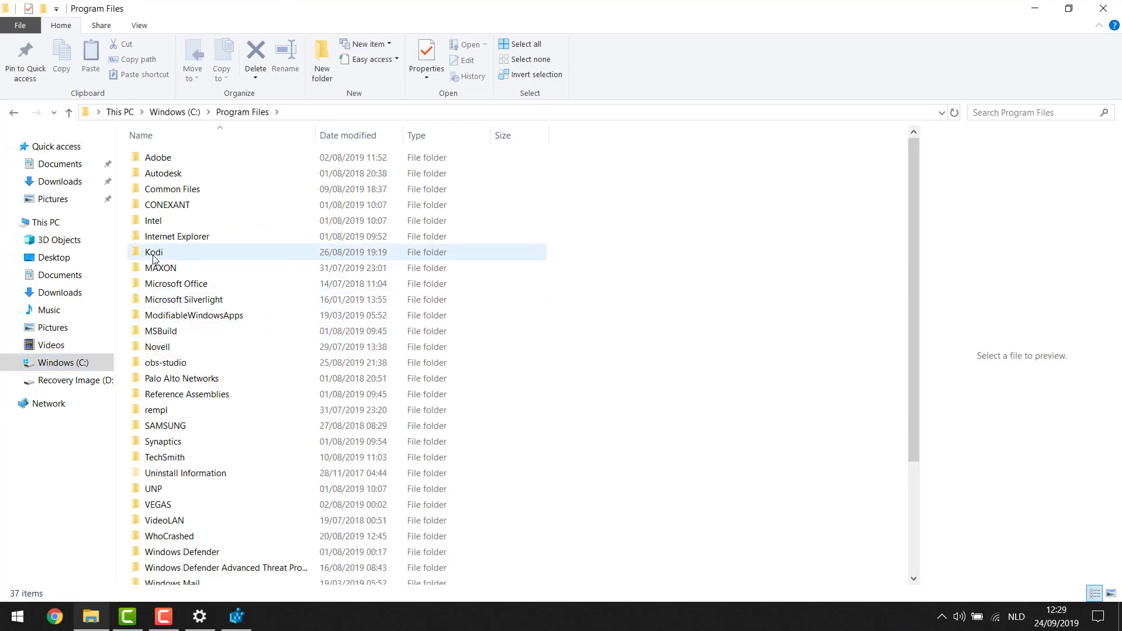
double_click(153, 254)
left_click(152, 301)
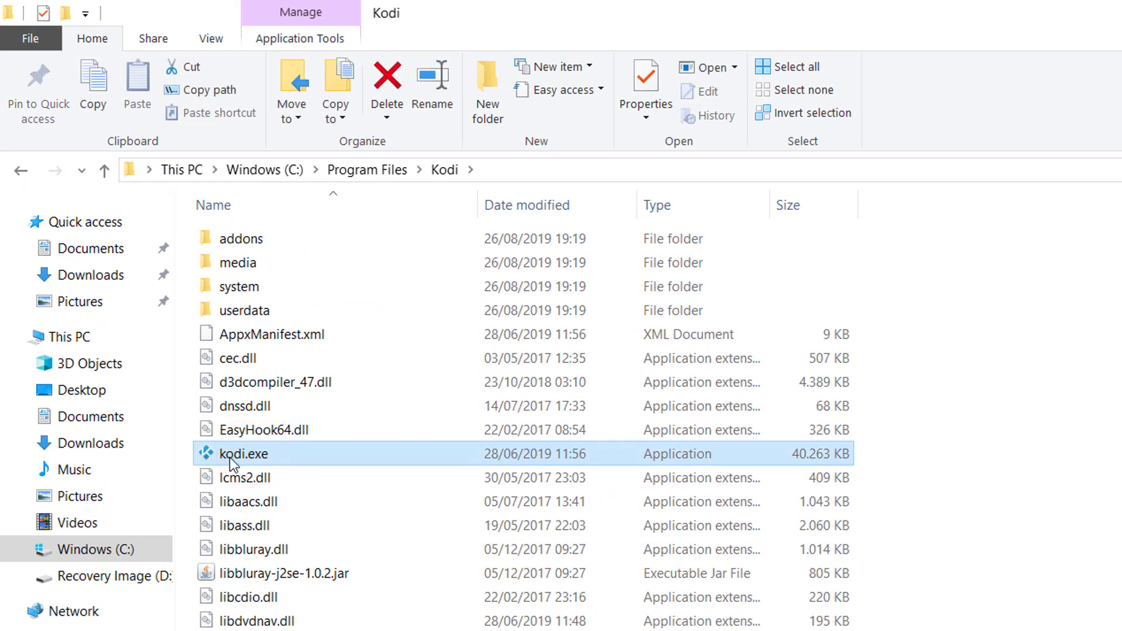
mouse_move(262, 464)
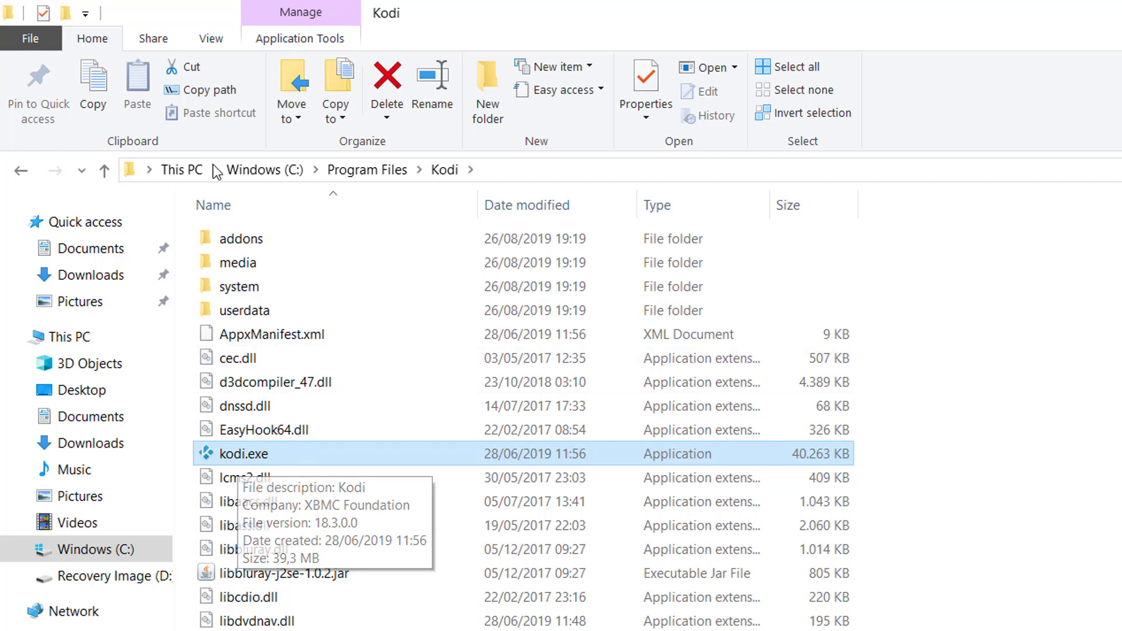
left_click(209, 95)
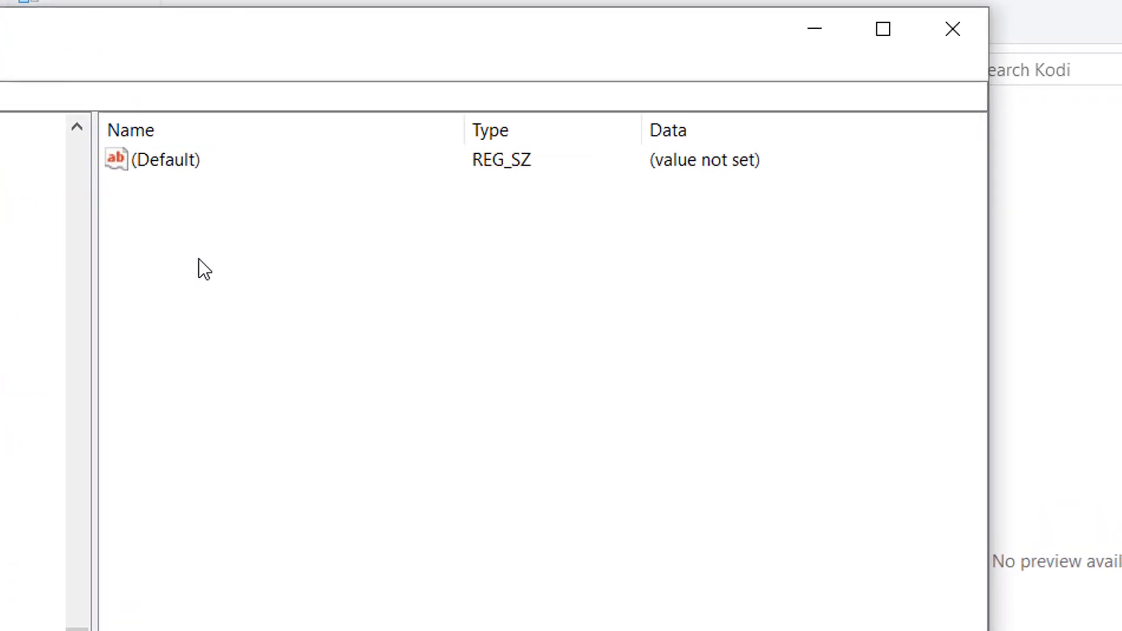
Create a new string value named Kodi in the Run key.
right_click(201, 257)
mouse_move(238, 274)
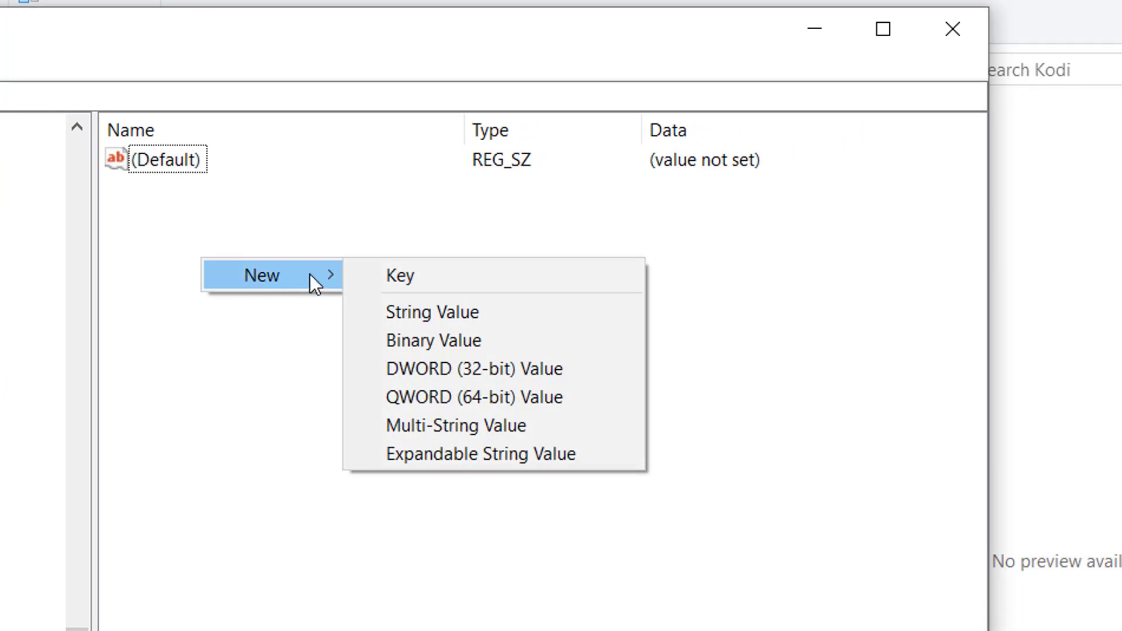
left_click(416, 310)
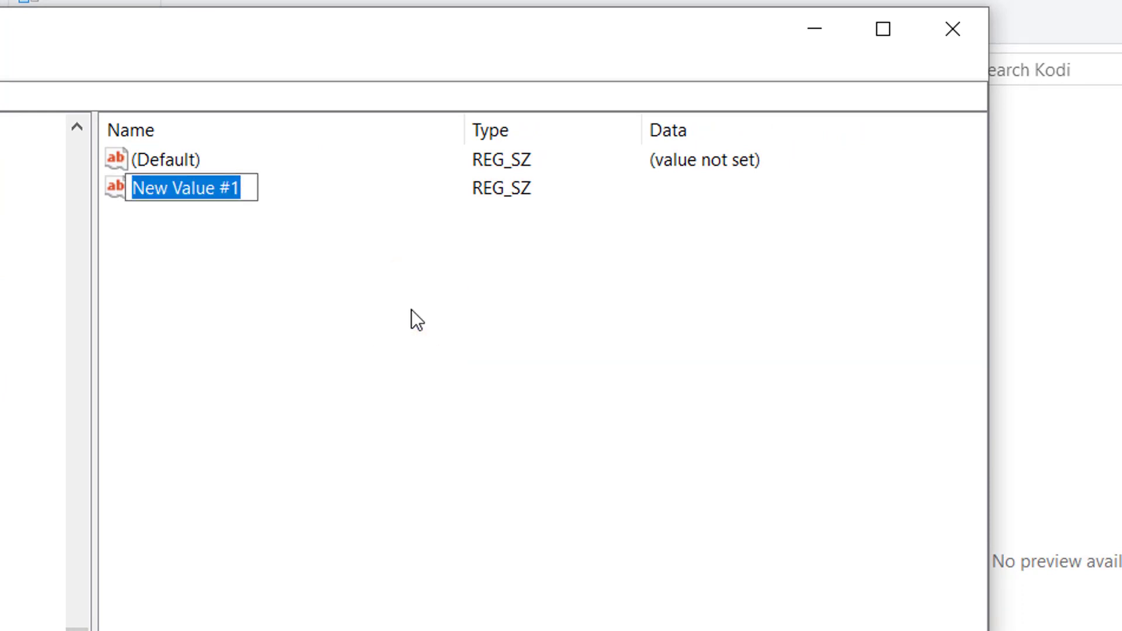
type("Kodi")
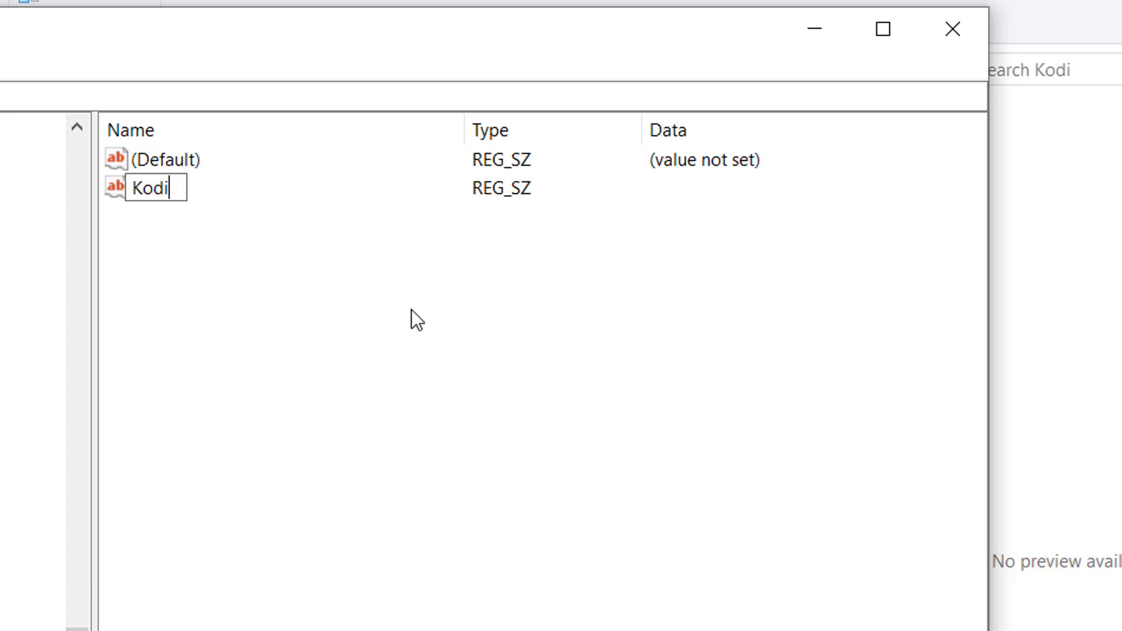
key("Return")
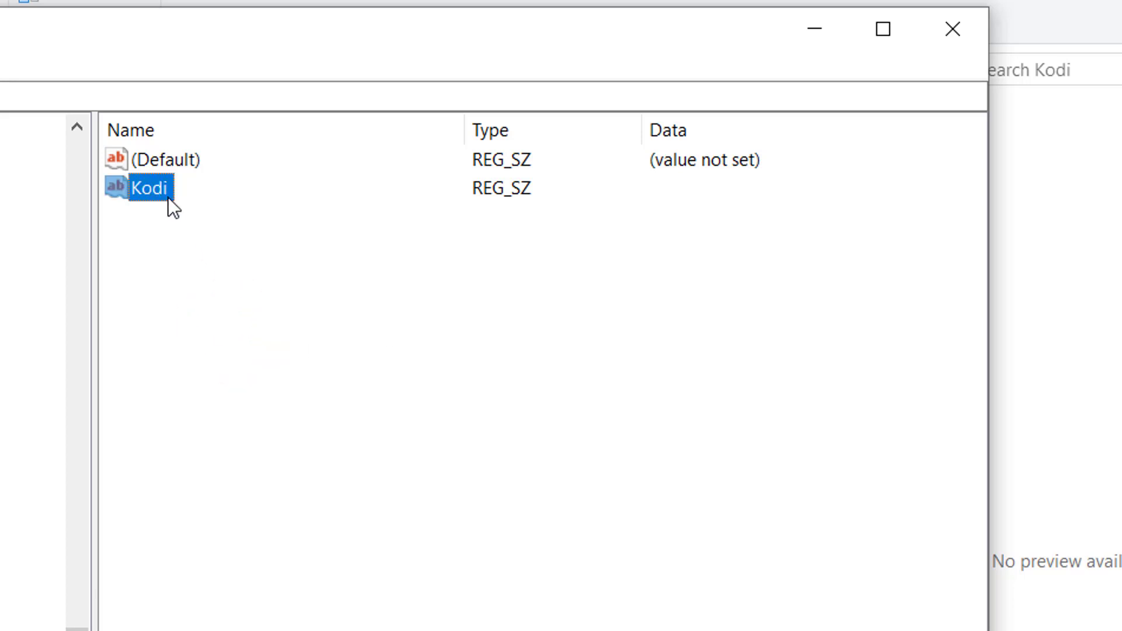
Paste "C:\Program Files\Kodi\kodi.exe" as the Kodi value's data and save it.
double_click(161, 190)
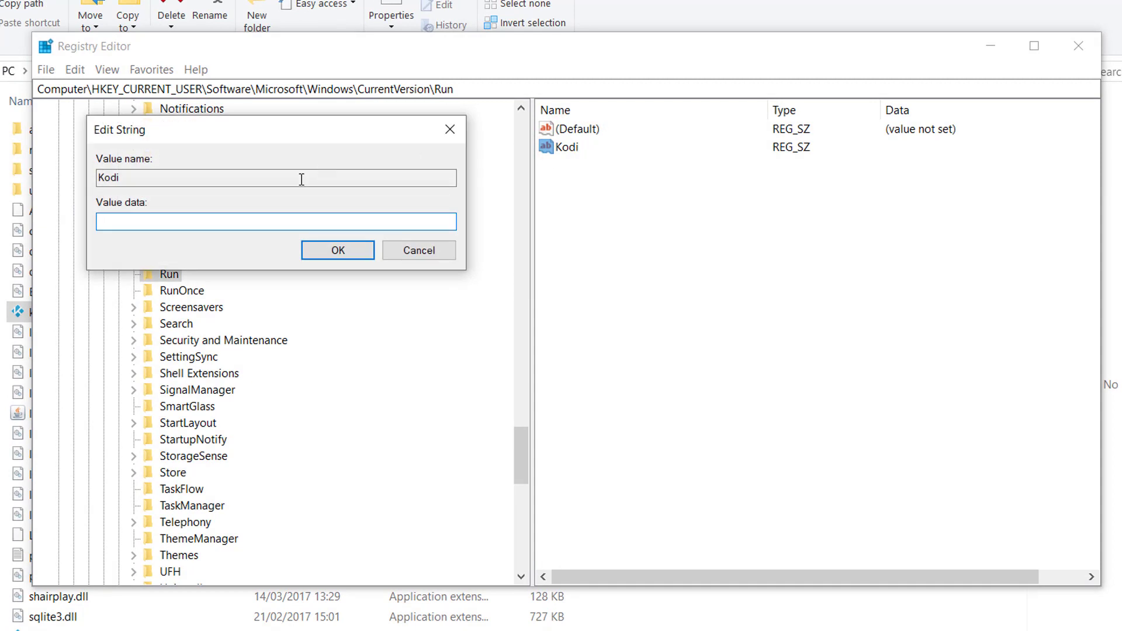
right_click(115, 227)
left_click(162, 297)
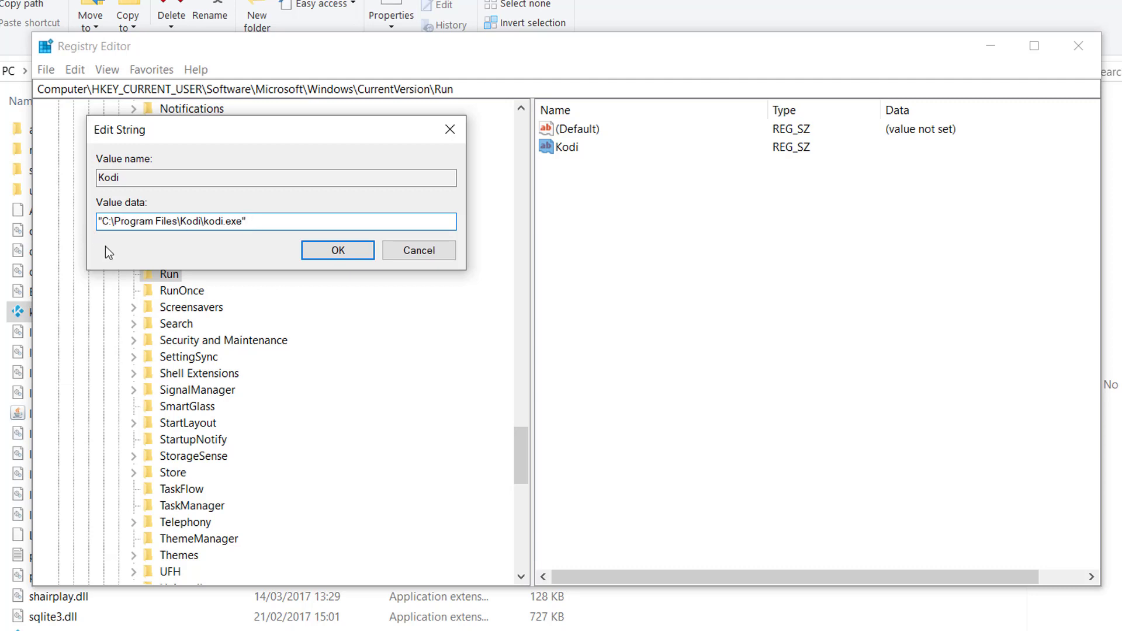
left_click(328, 252)
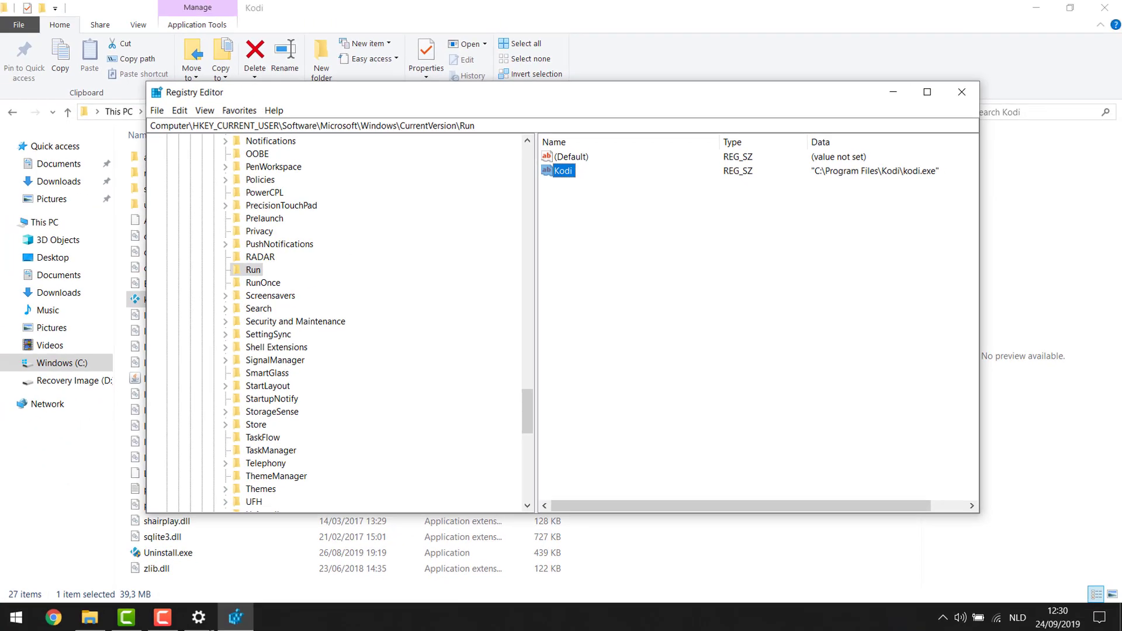
Refresh the Startup Apps list via Video playback, confirm Kodi is On, return to Explorer.
left_click(199, 616)
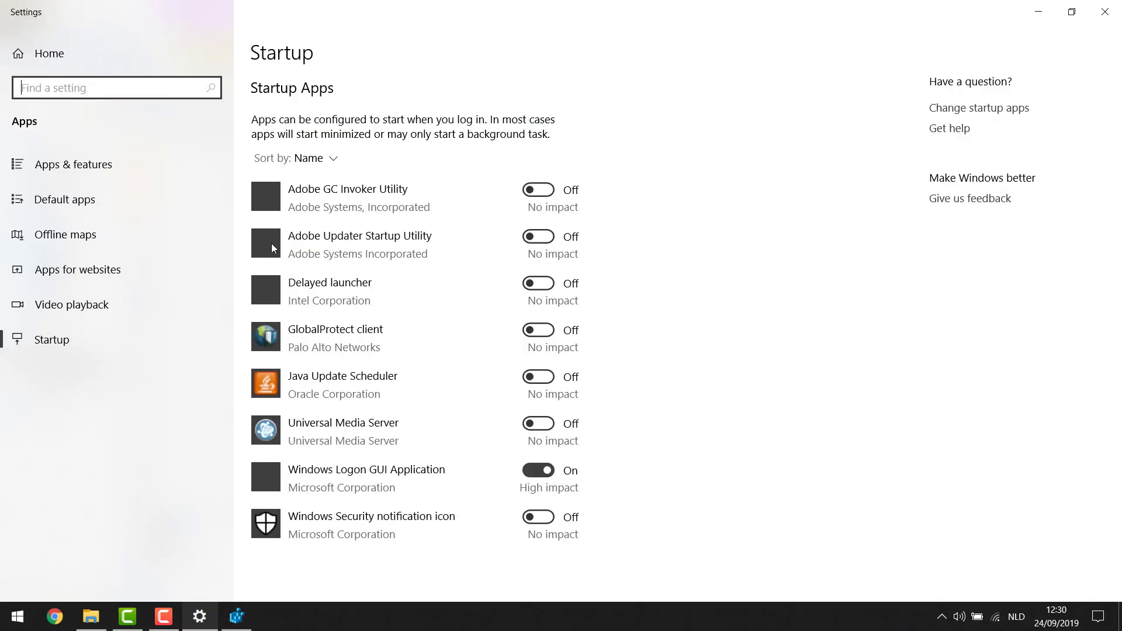
left_click(84, 313)
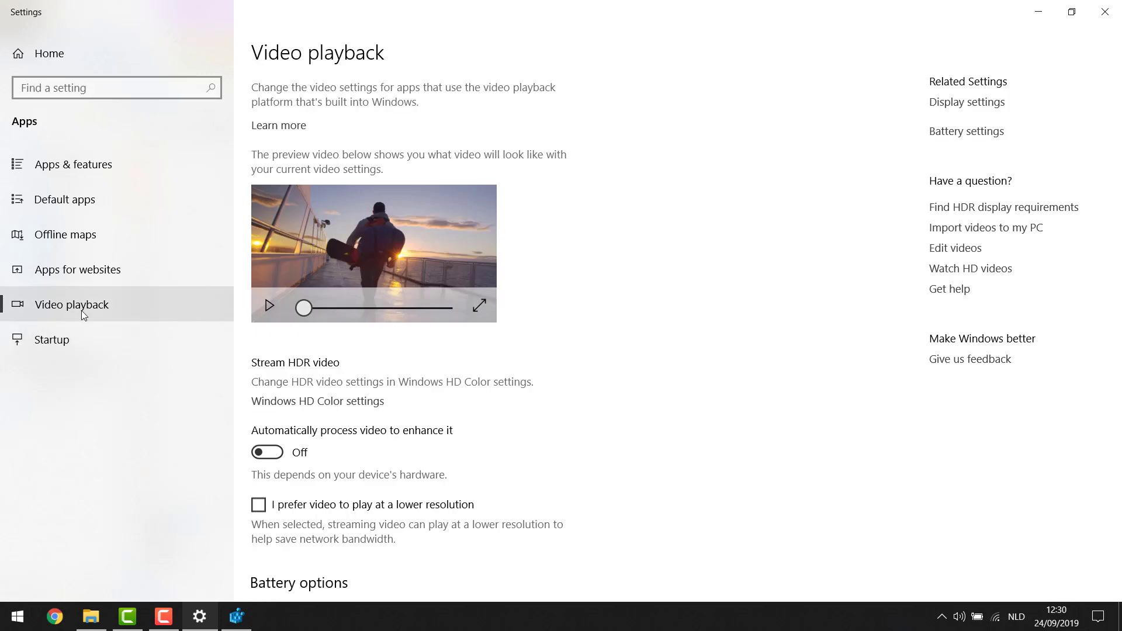
left_click(58, 342)
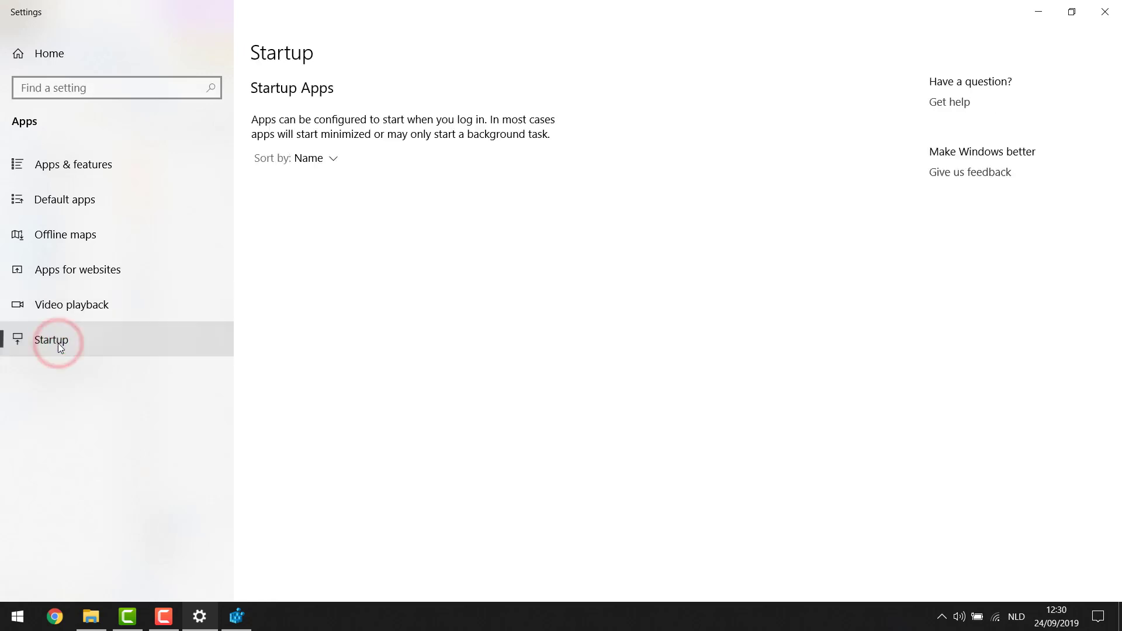
scroll(367, 372, "down", 1)
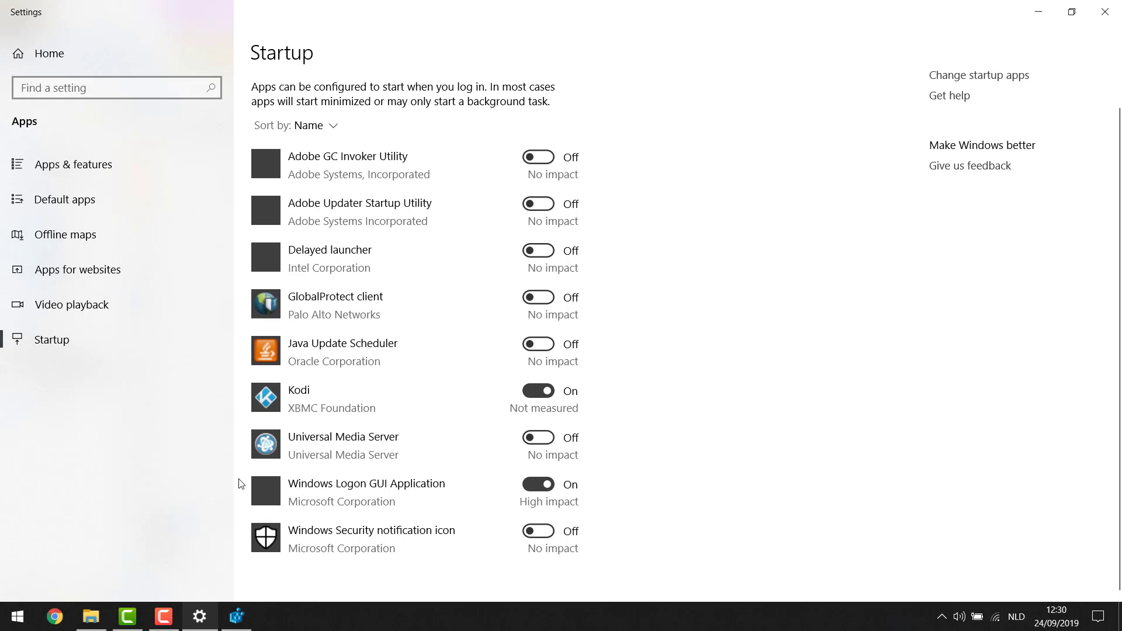
left_click(91, 616)
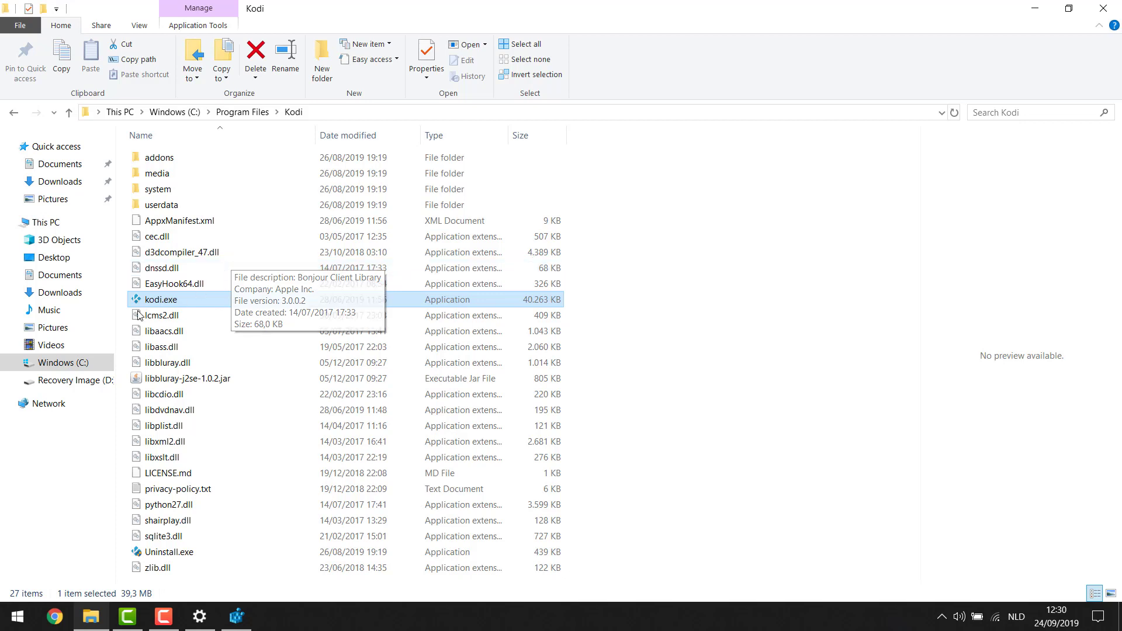
In Documents\Test, start a new shortcut from the empty-space context menu.
left_click(70, 282)
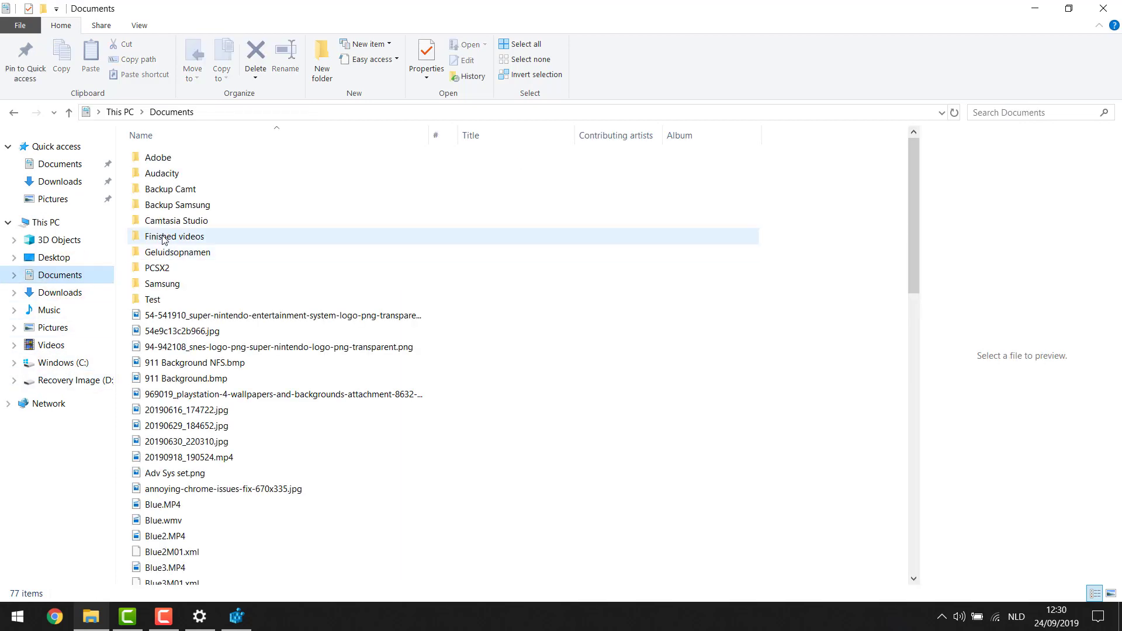
double_click(146, 295)
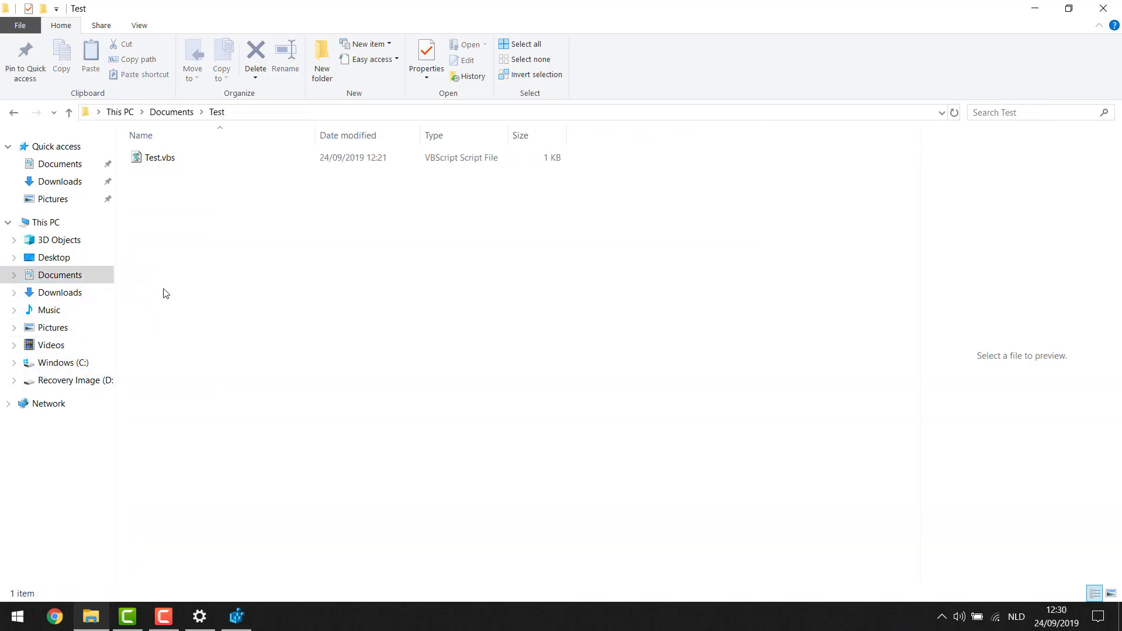
right_click(186, 221)
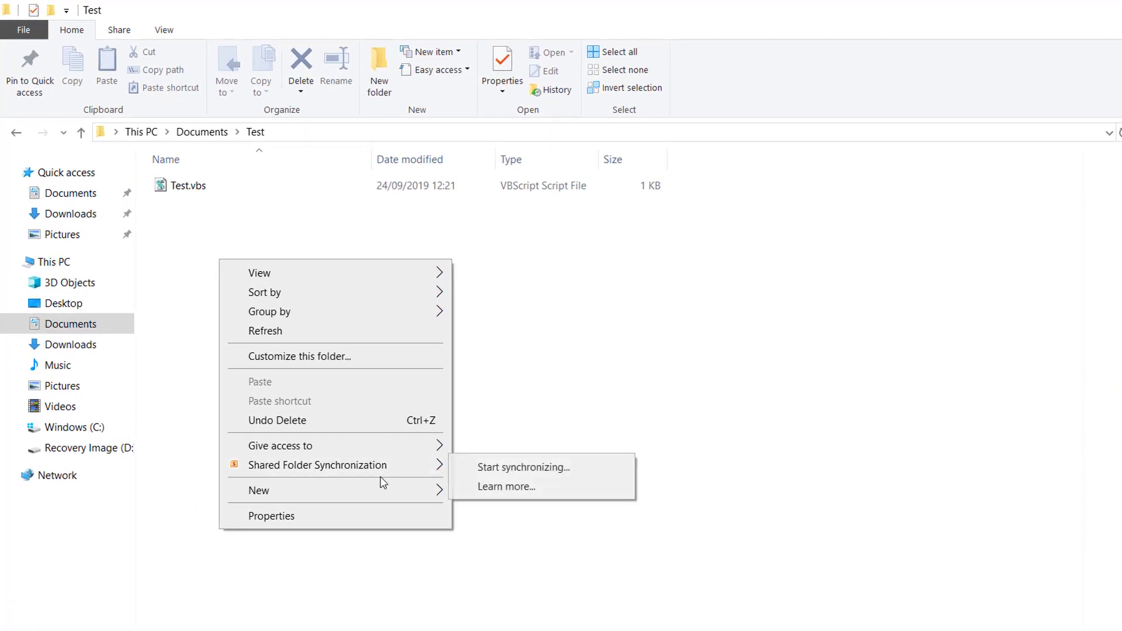
mouse_move(436, 494)
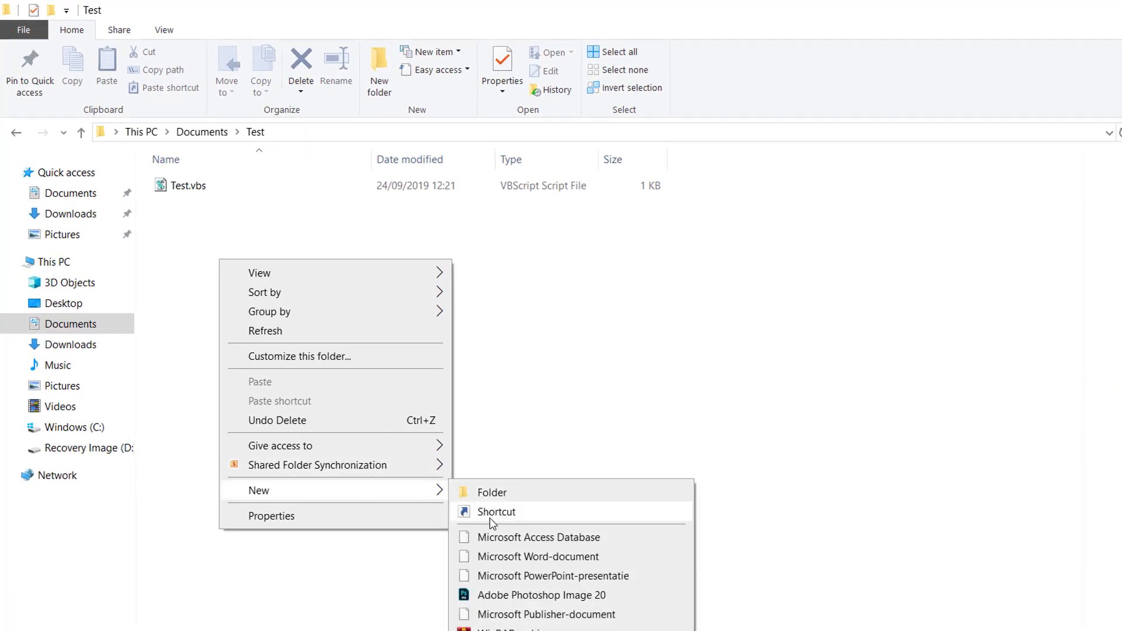
left_click(494, 512)
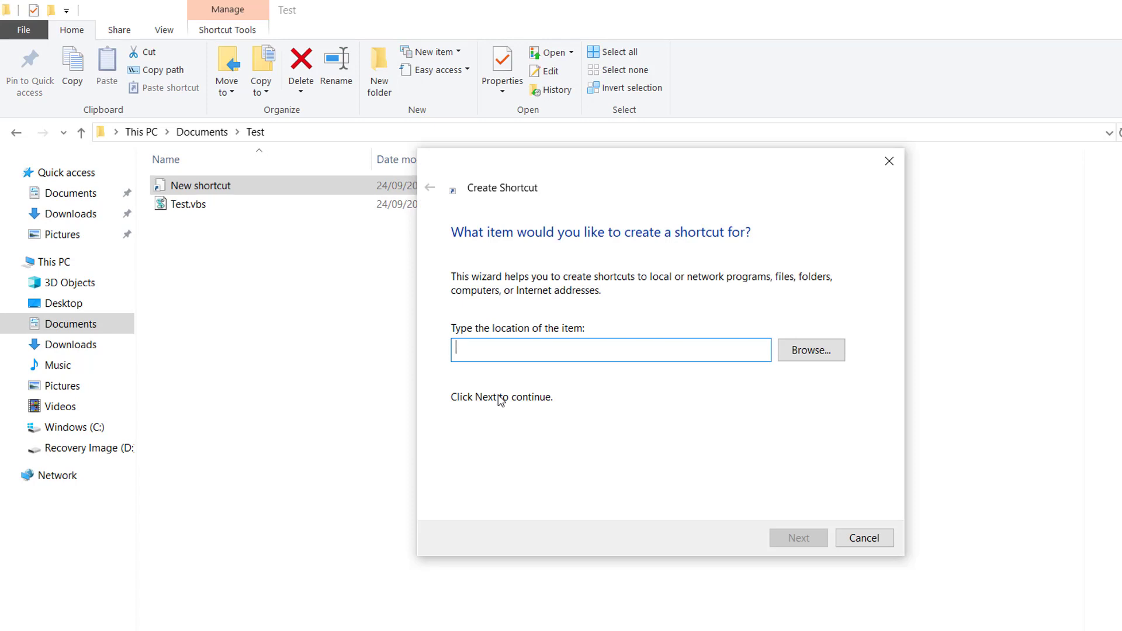
type("http://")
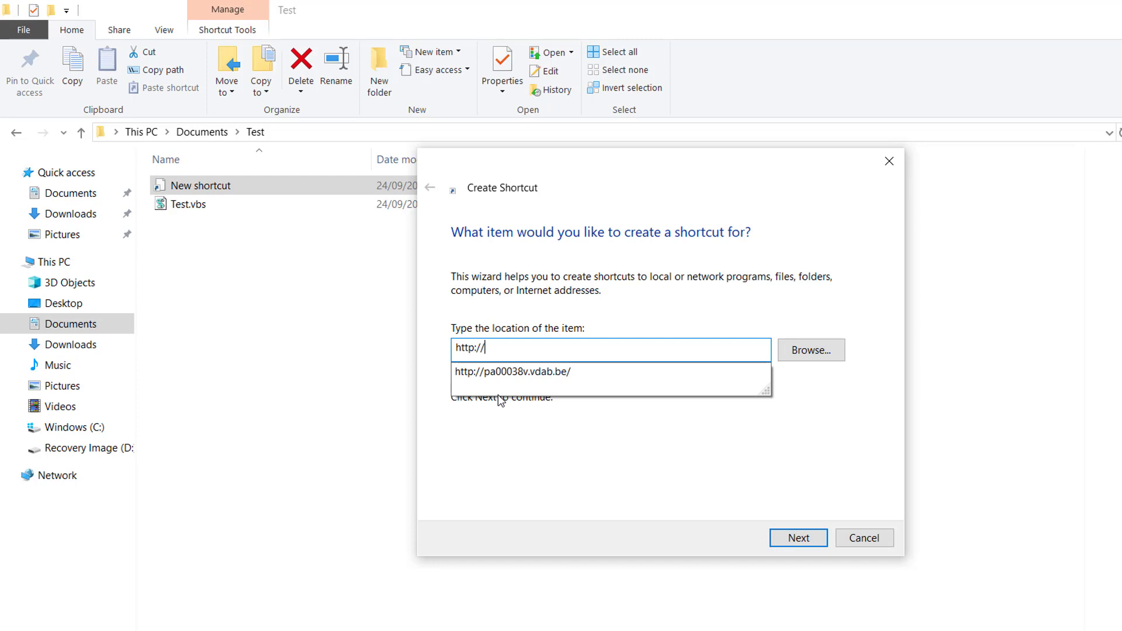
type("youtube.com")
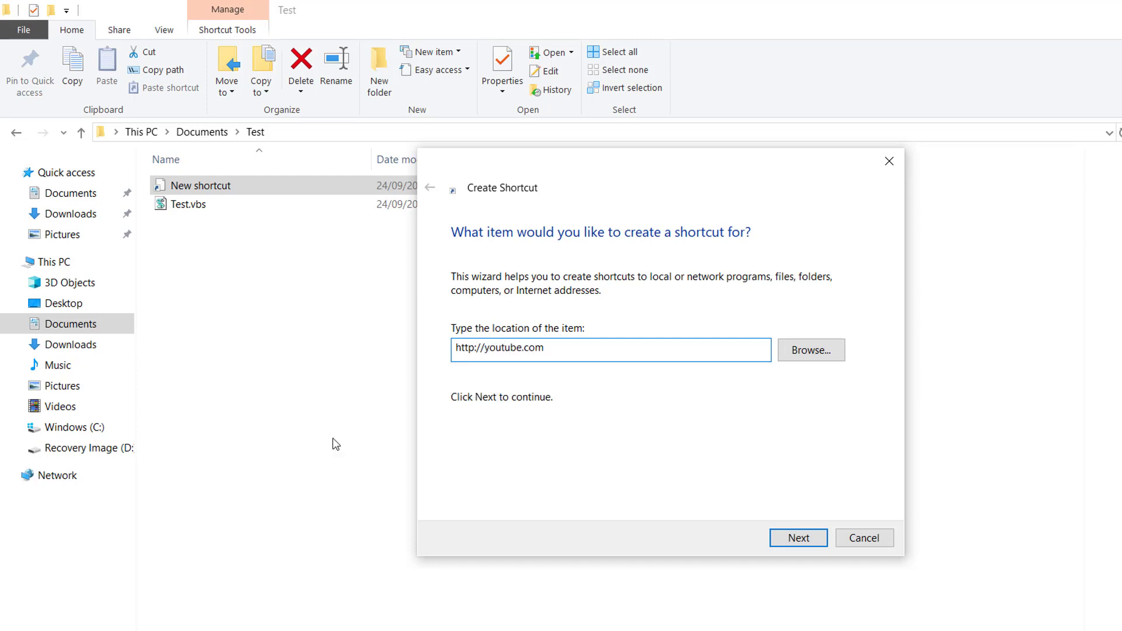
left_click(798, 538)
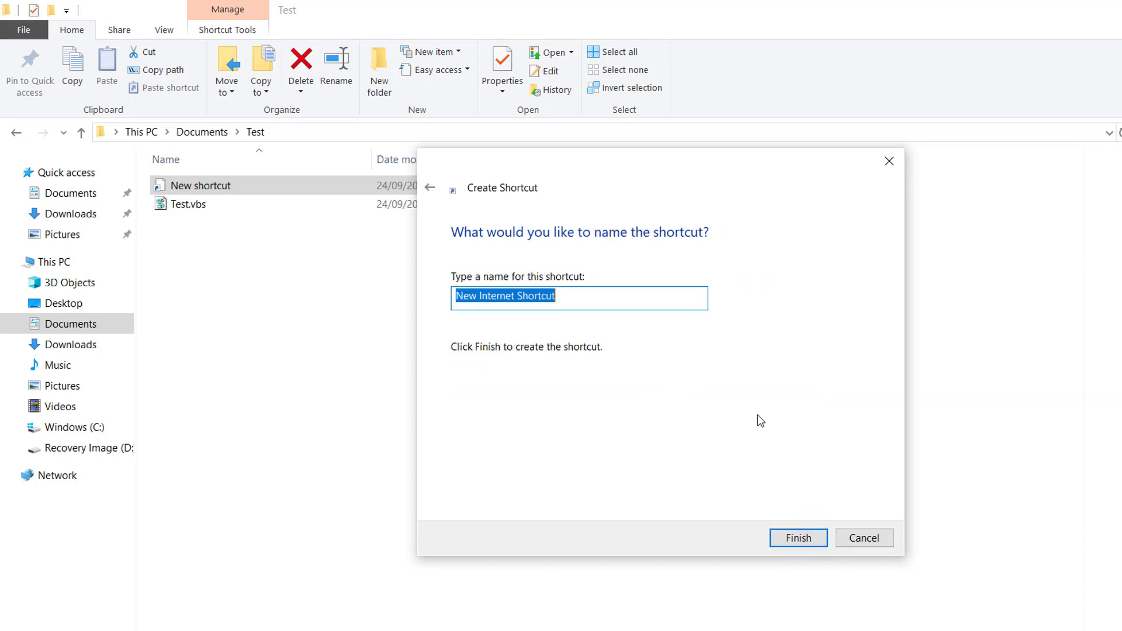
type("Youtube")
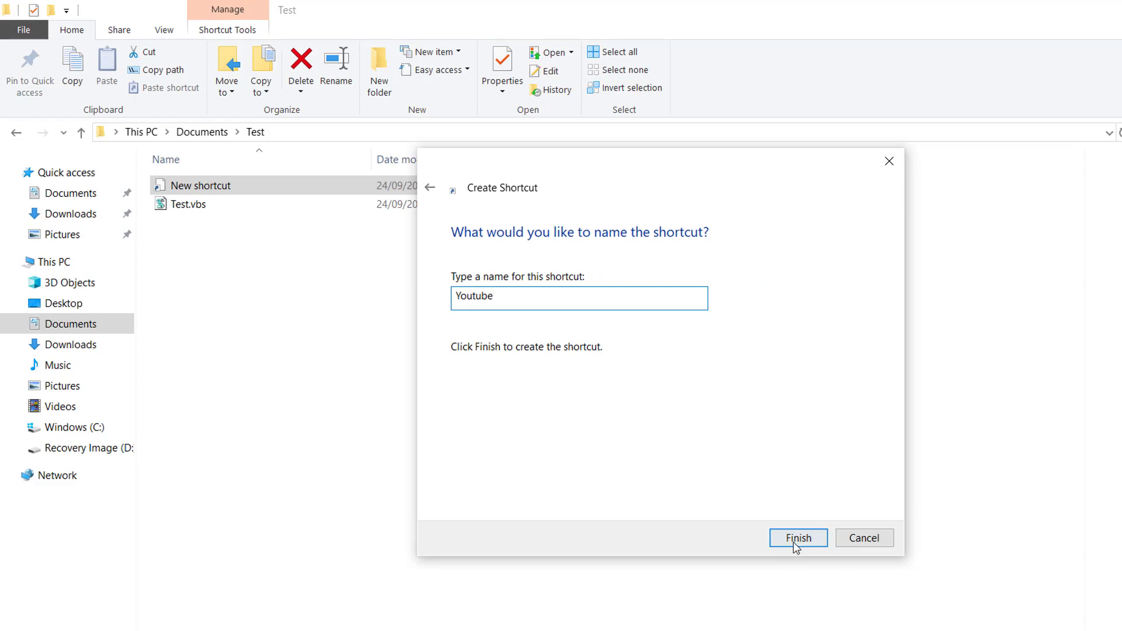
left_click(793, 539)
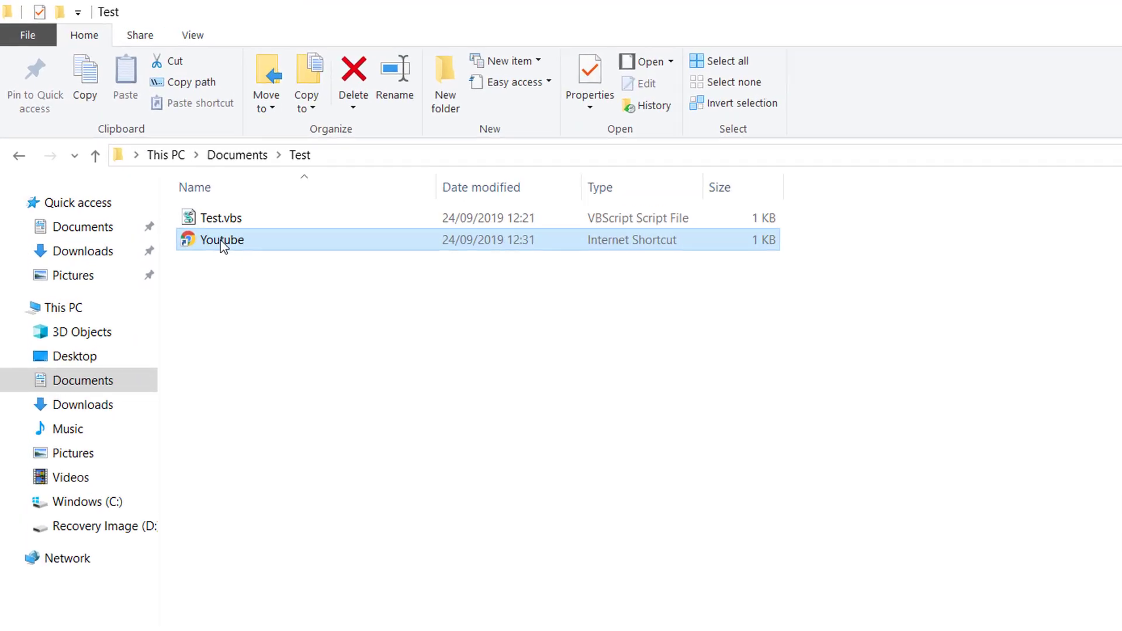
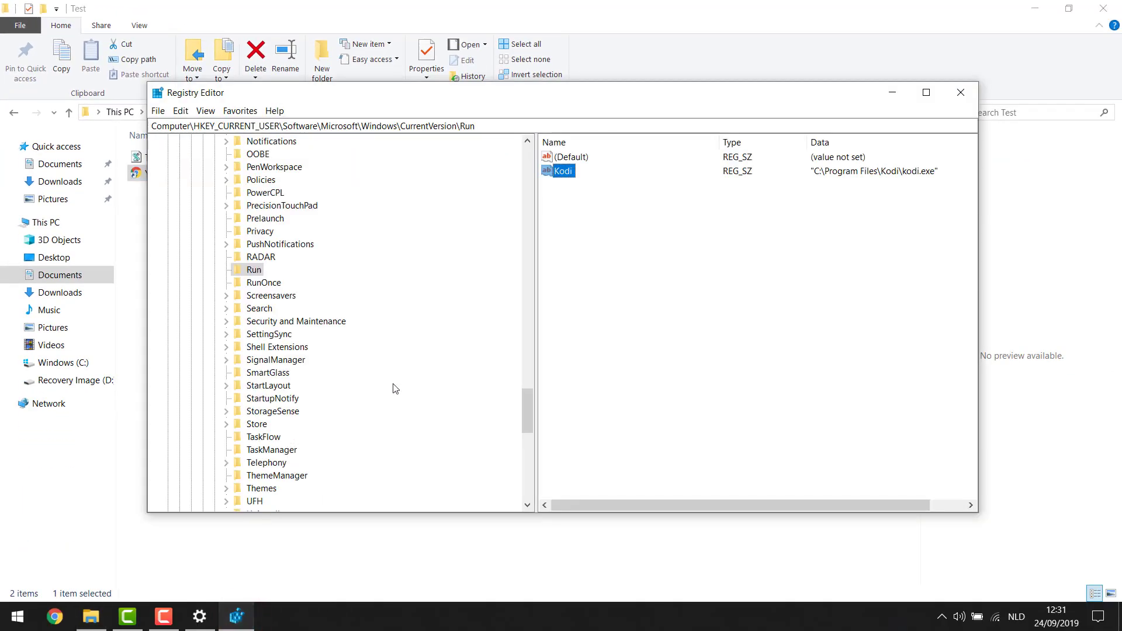
Create a new REG_SZ string value named 'Youtube' under the Run key, next to Kodi.
right_click(624, 223)
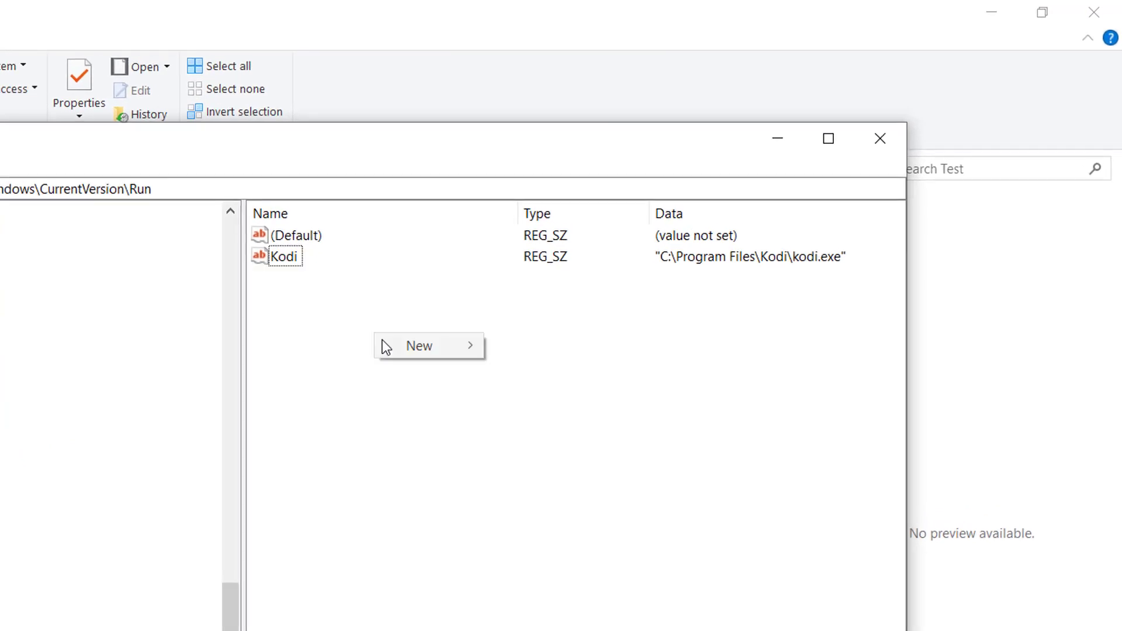
mouse_move(643, 234)
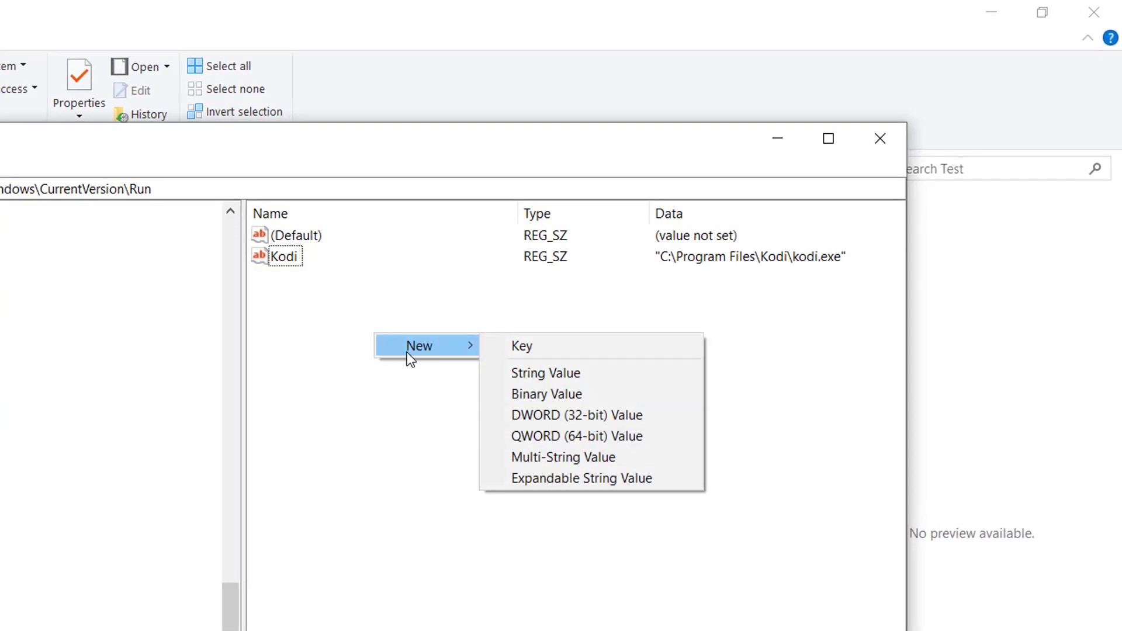
left_click(549, 372)
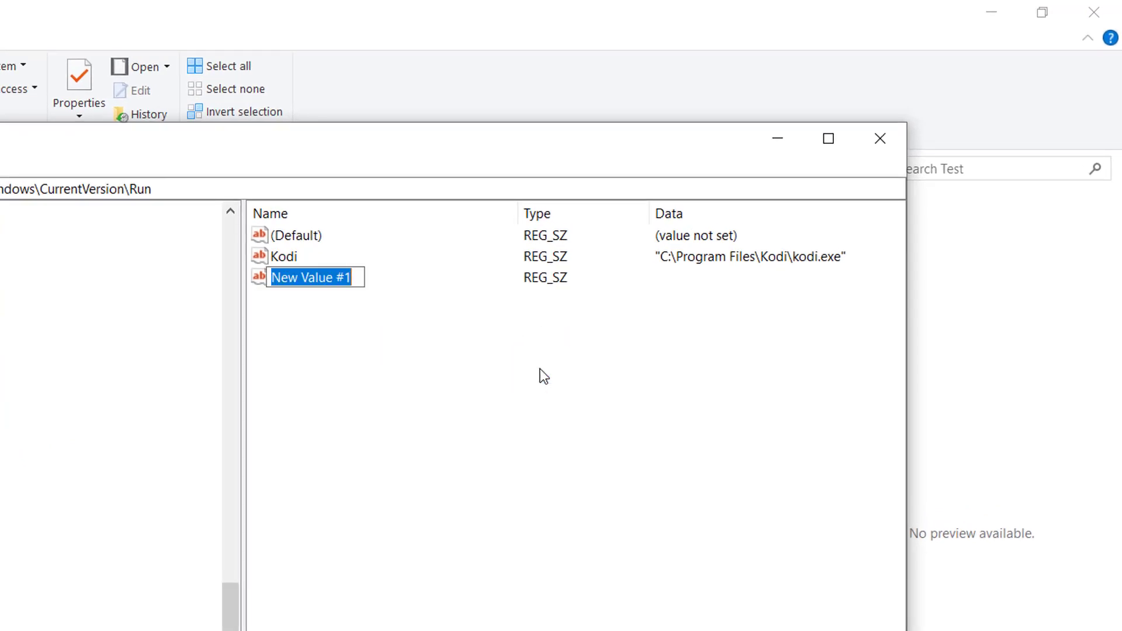
type("Youtube")
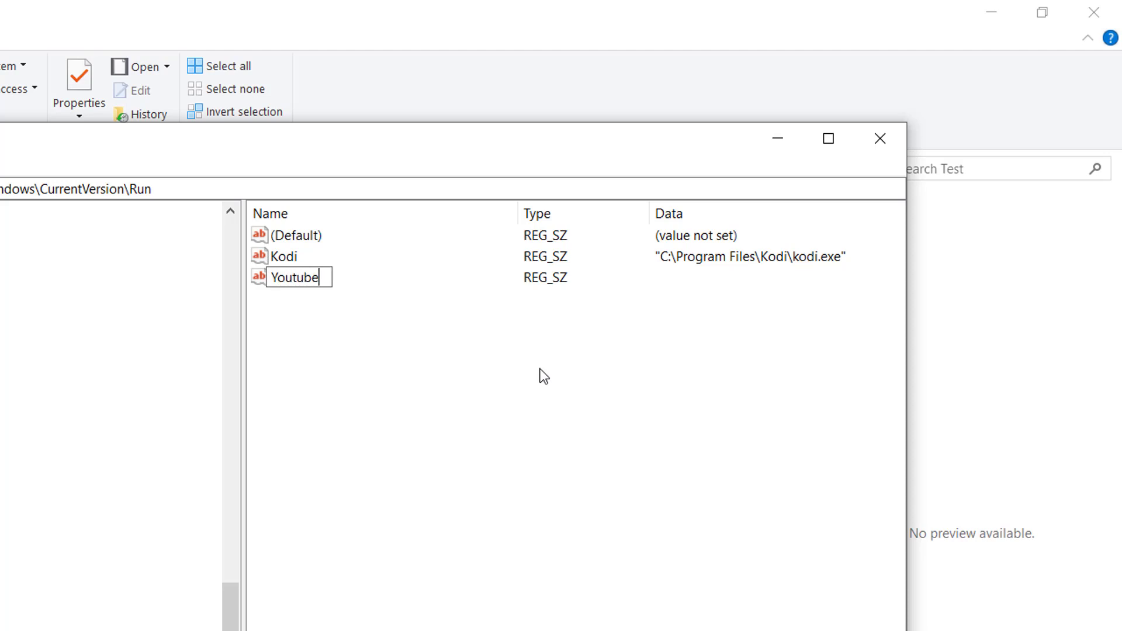
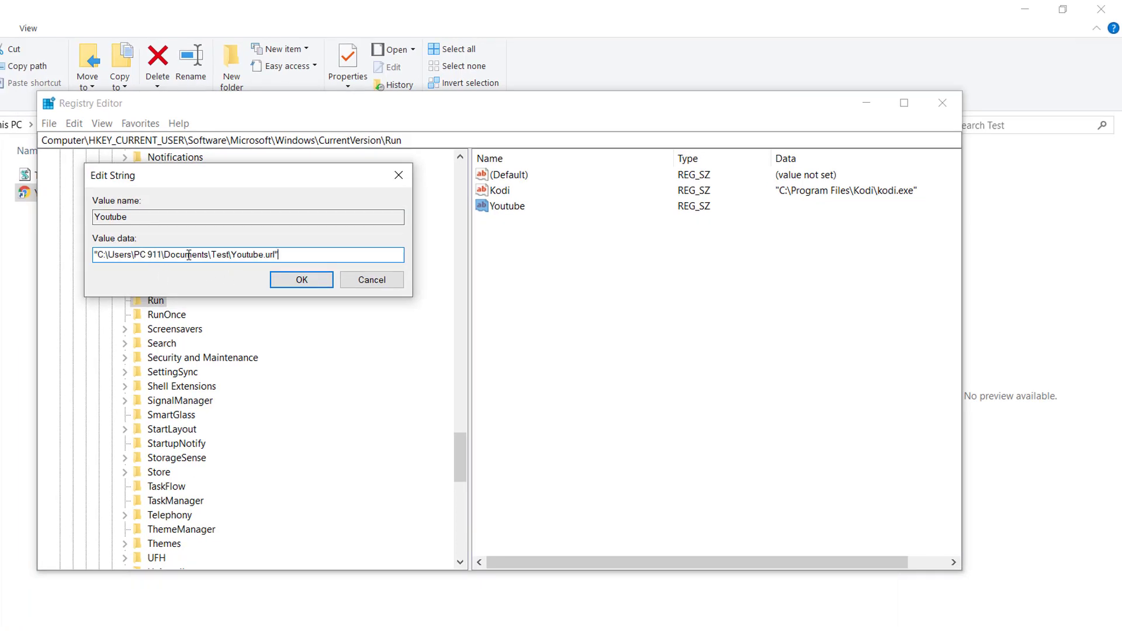
Save the Youtube Run value's data as the Youtube.url path, then bring up the Startup apps page.
left_click(304, 280)
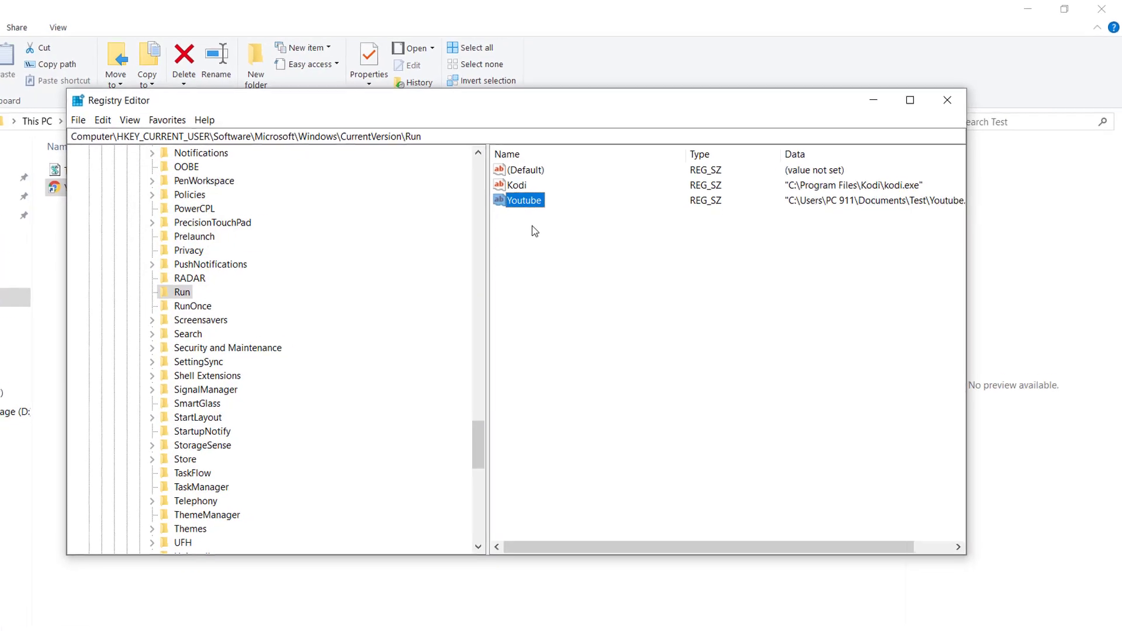
left_click(199, 616)
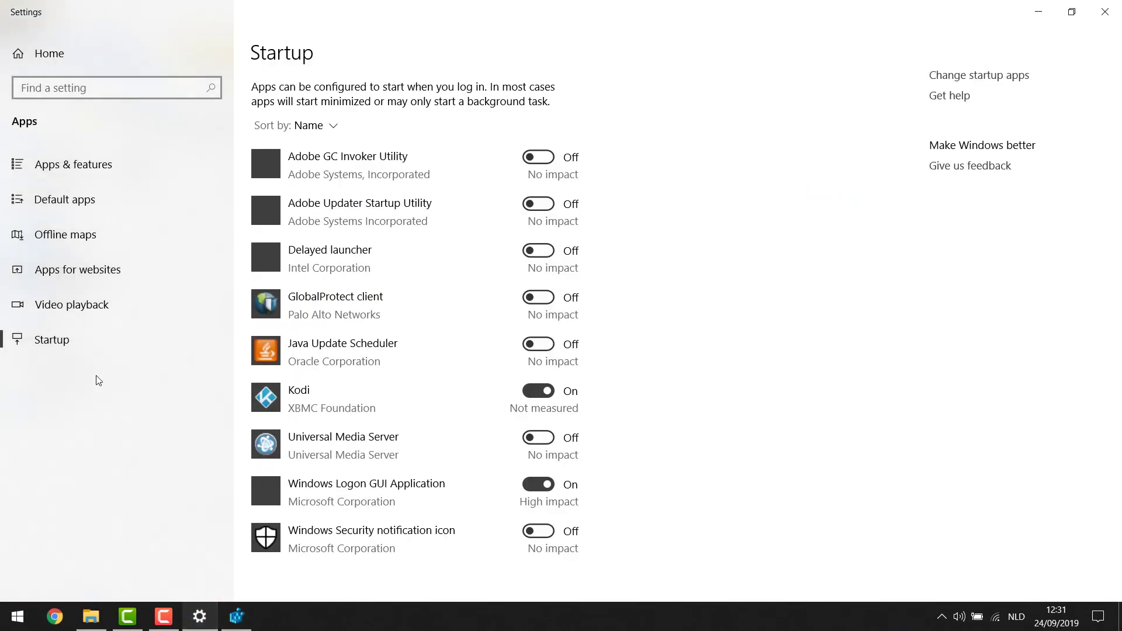
Refresh the Startup apps list via Video playback and check that Youtube shows On.
left_click(71, 305)
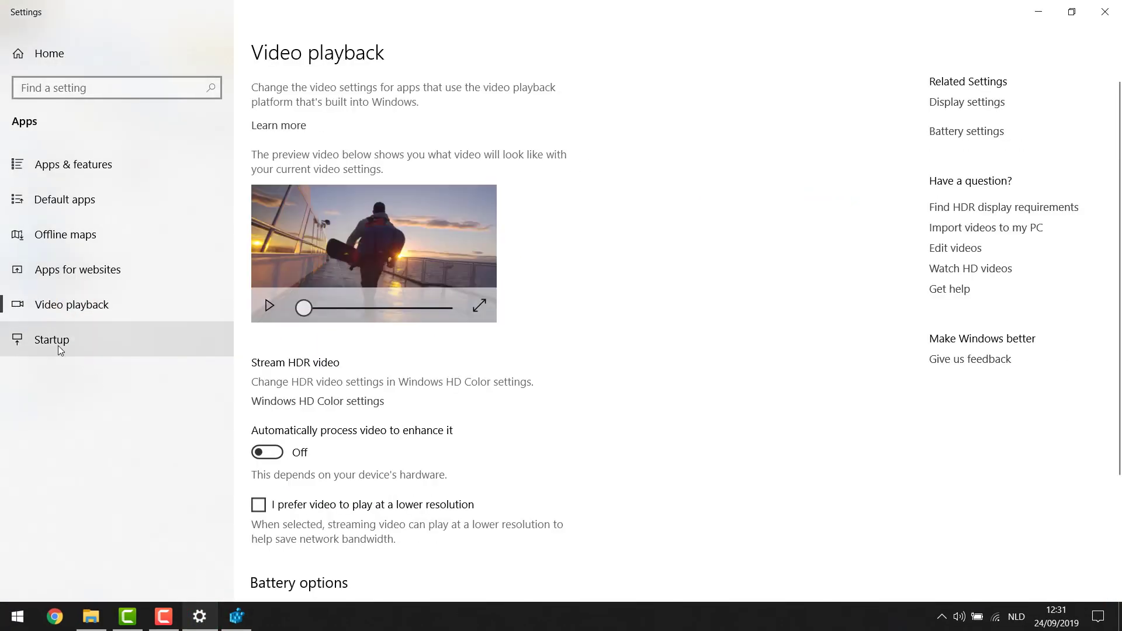
left_click(58, 341)
scroll(383, 385, "down", 3)
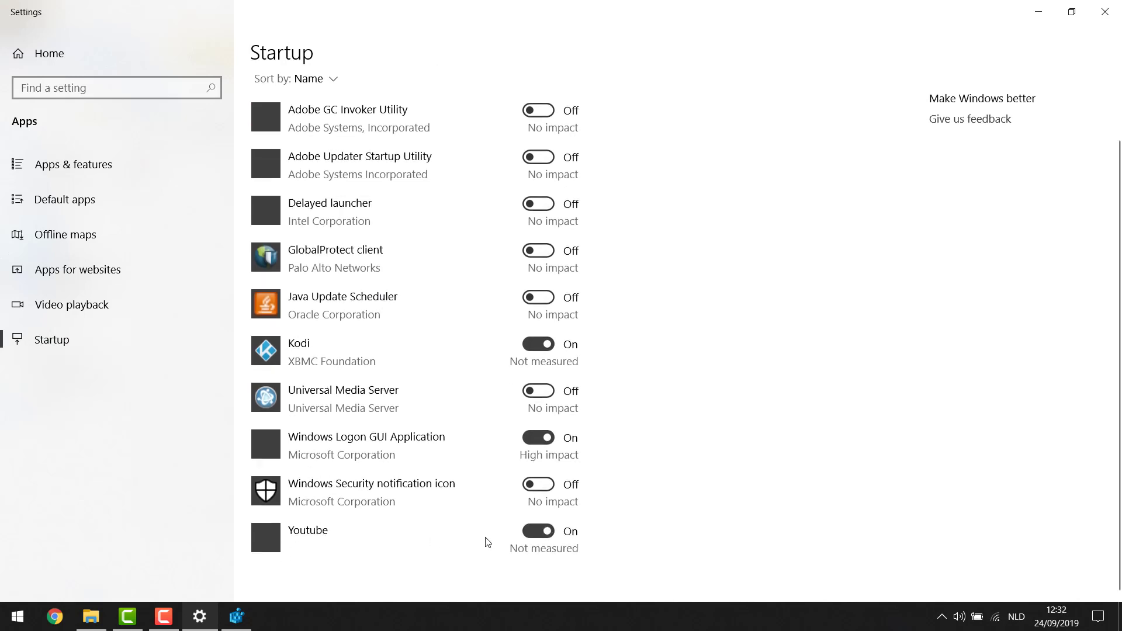
left_click(923, 363)
left_click(903, 170)
Delete the Youtube value from the registry Run key, leaving only Kodi.
left_click(245, 619)
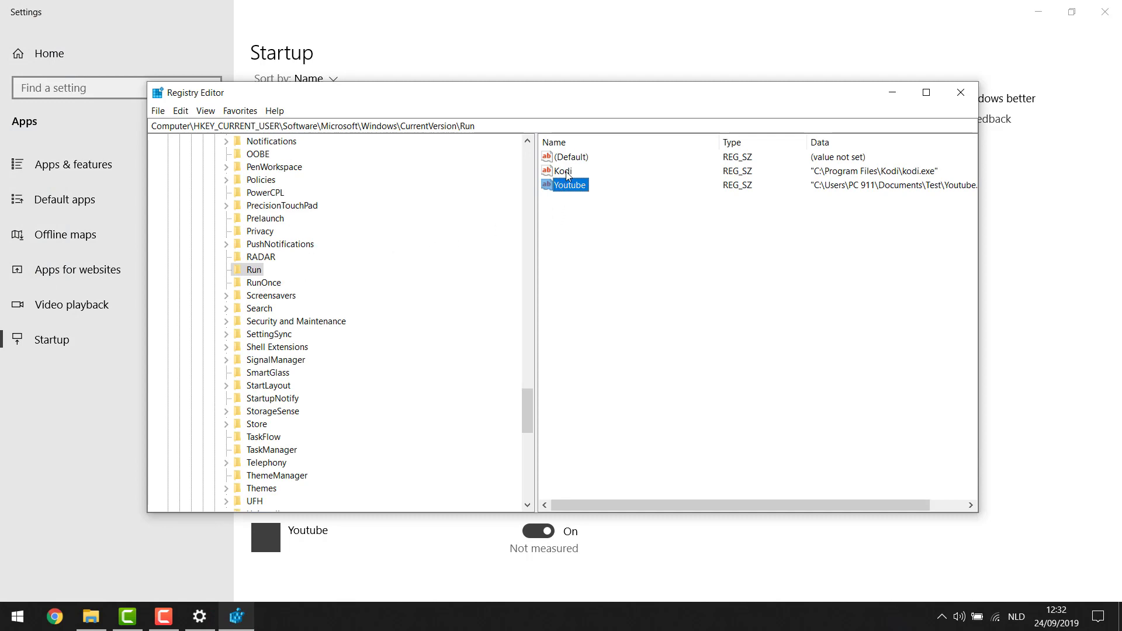
key("Delete")
key("Return")
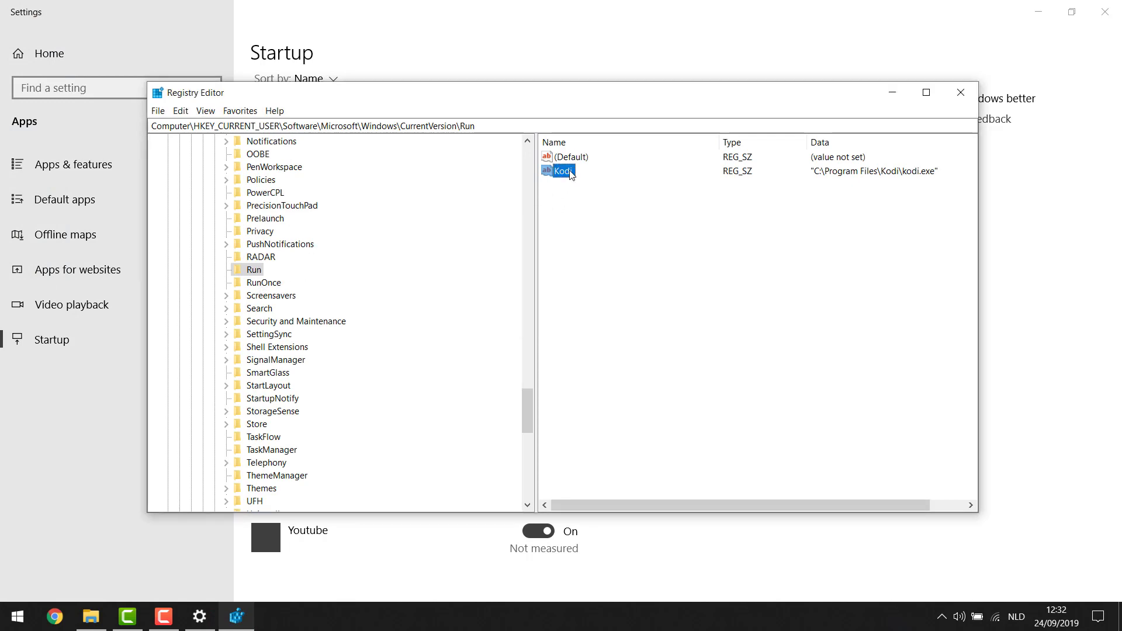